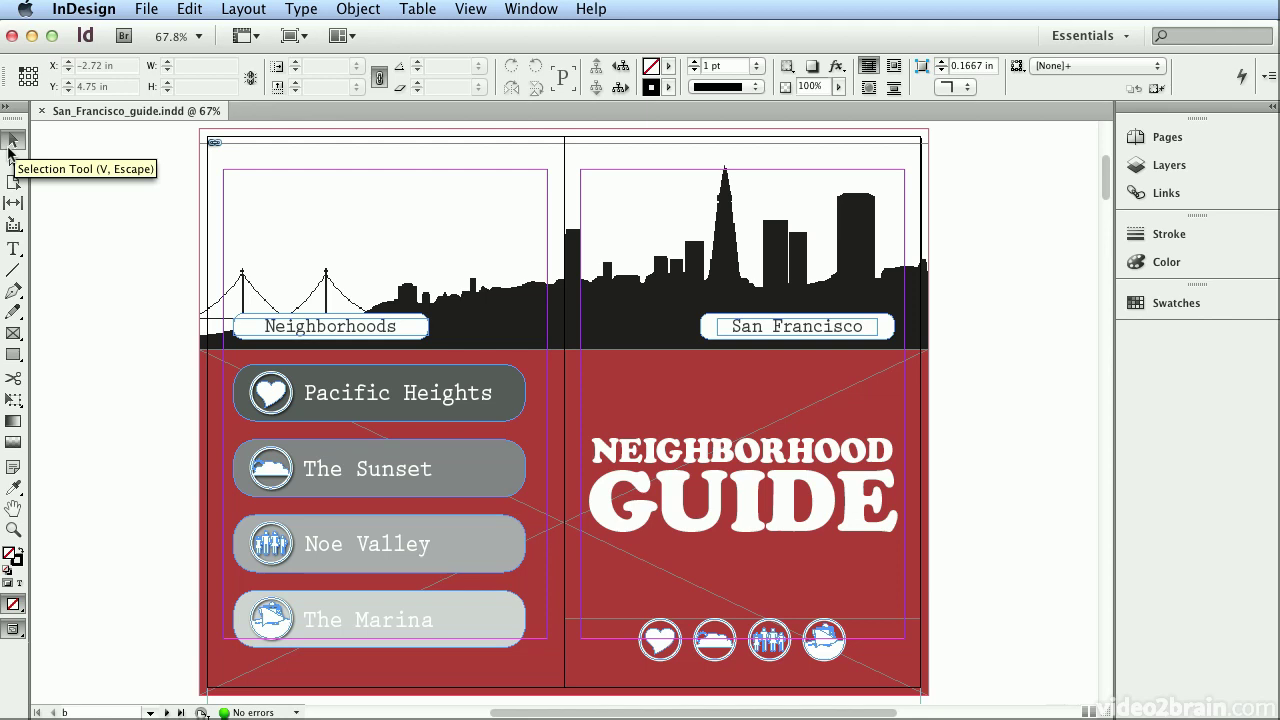
- Move the San Francisco label down and left onto the red skyline base
click(13, 143)
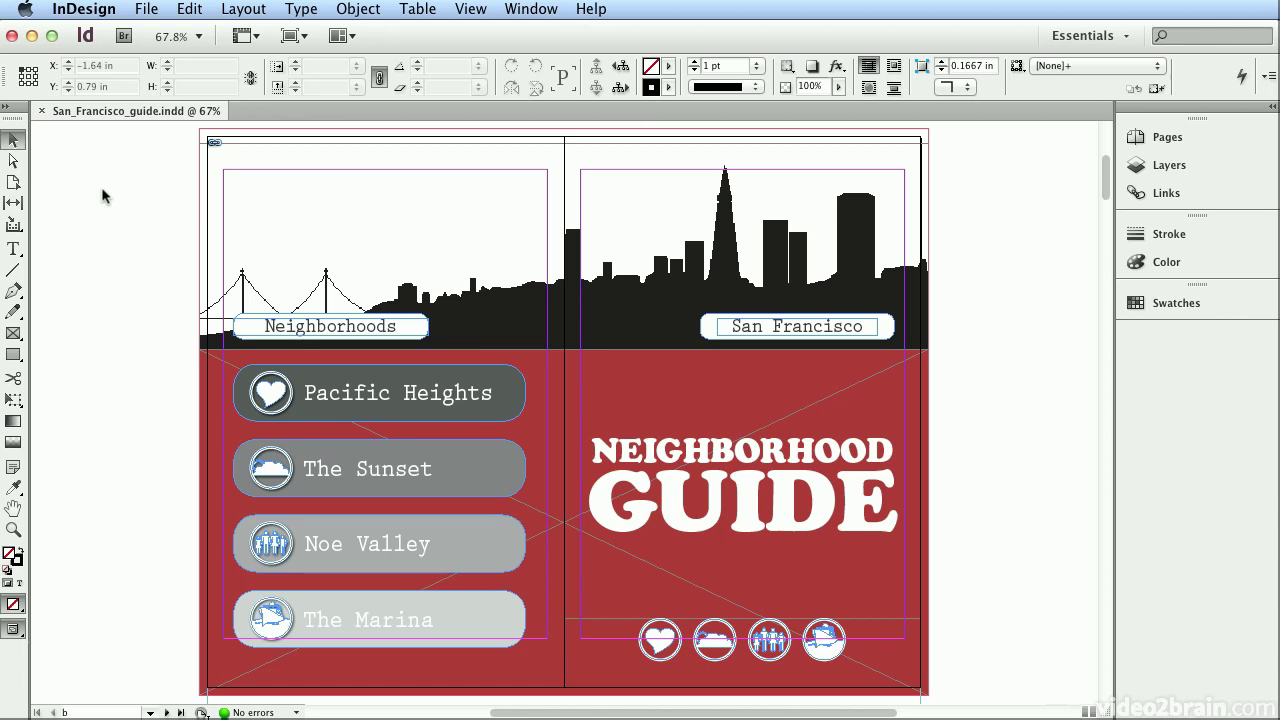
key(t)
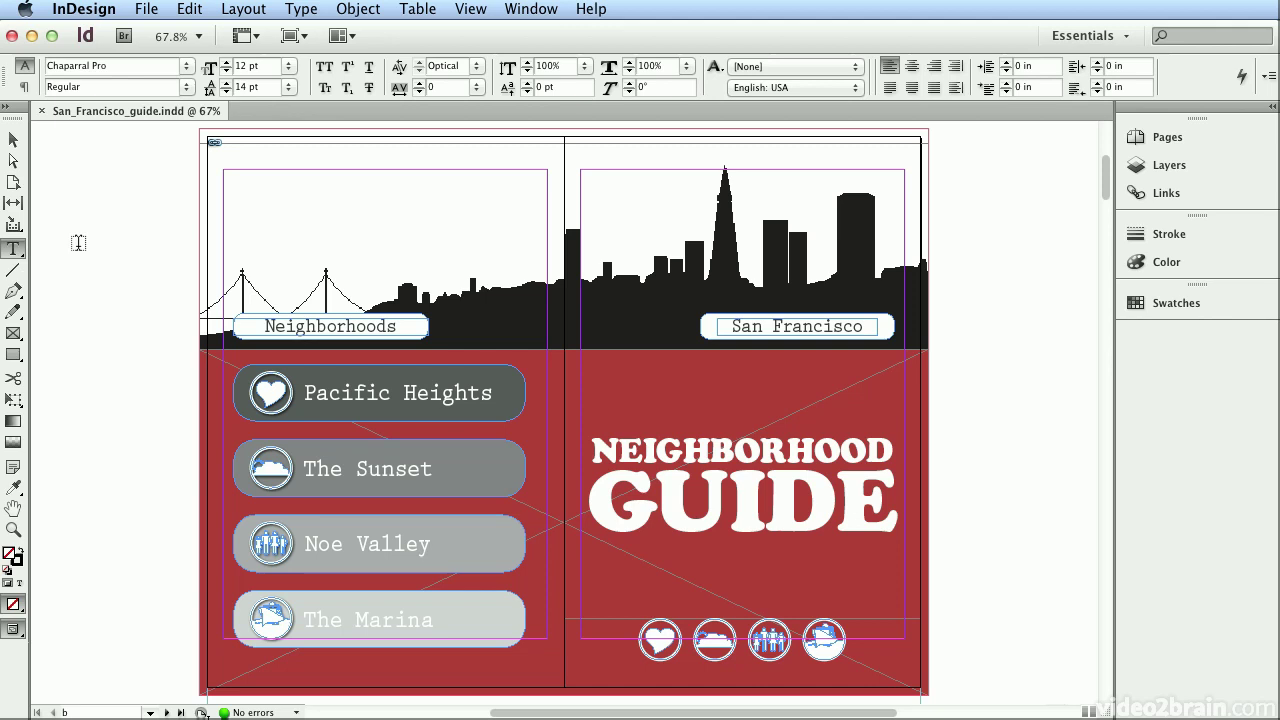
key(v)
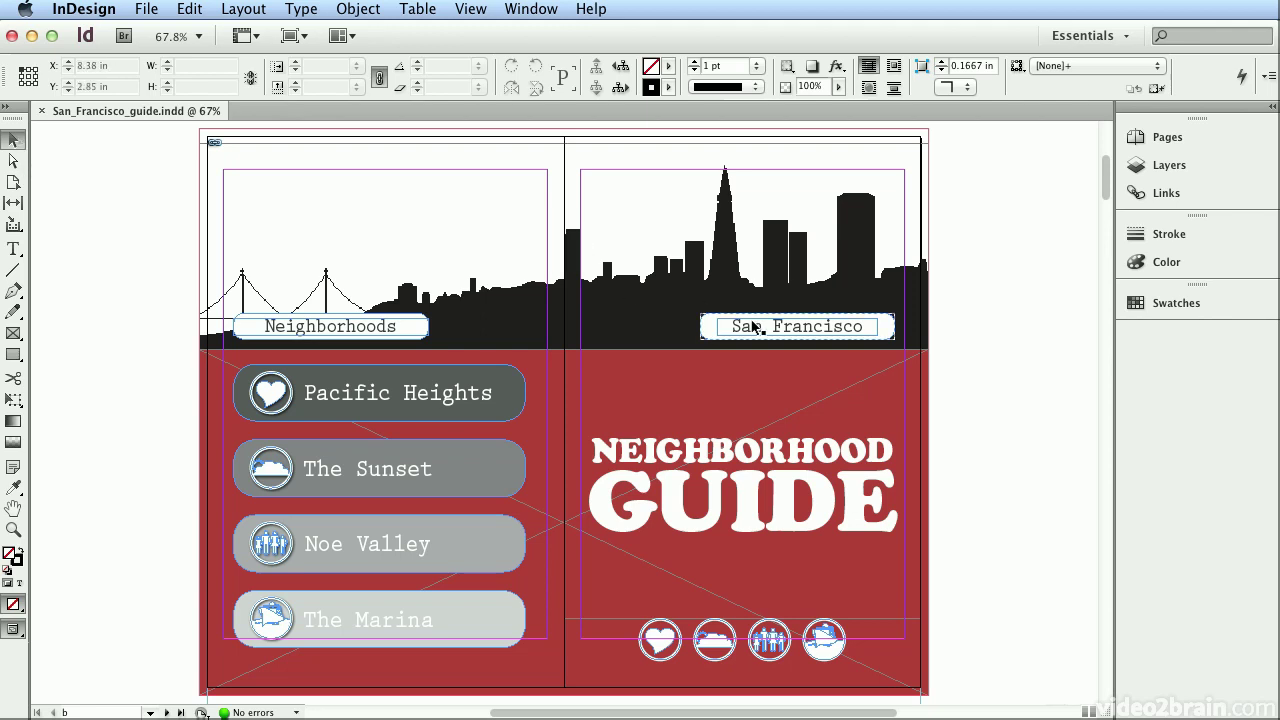
drag(753, 326, 696, 358)
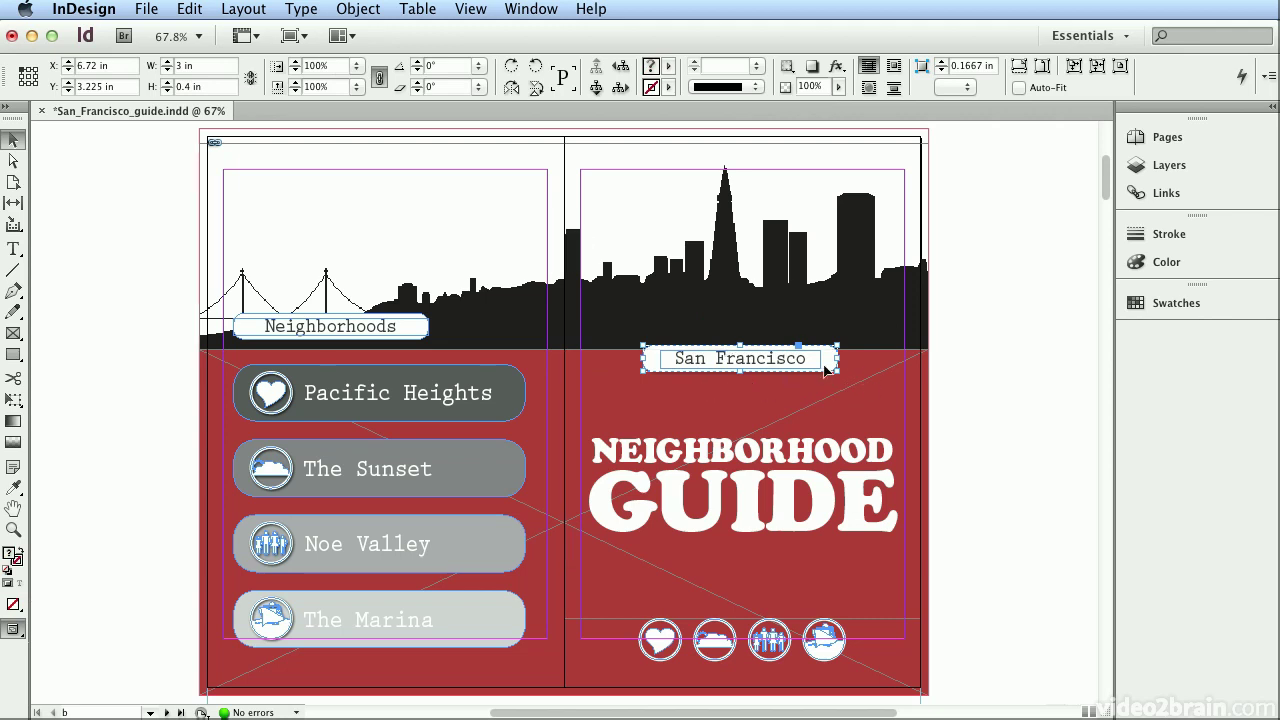
drag(805, 368, 748, 398)
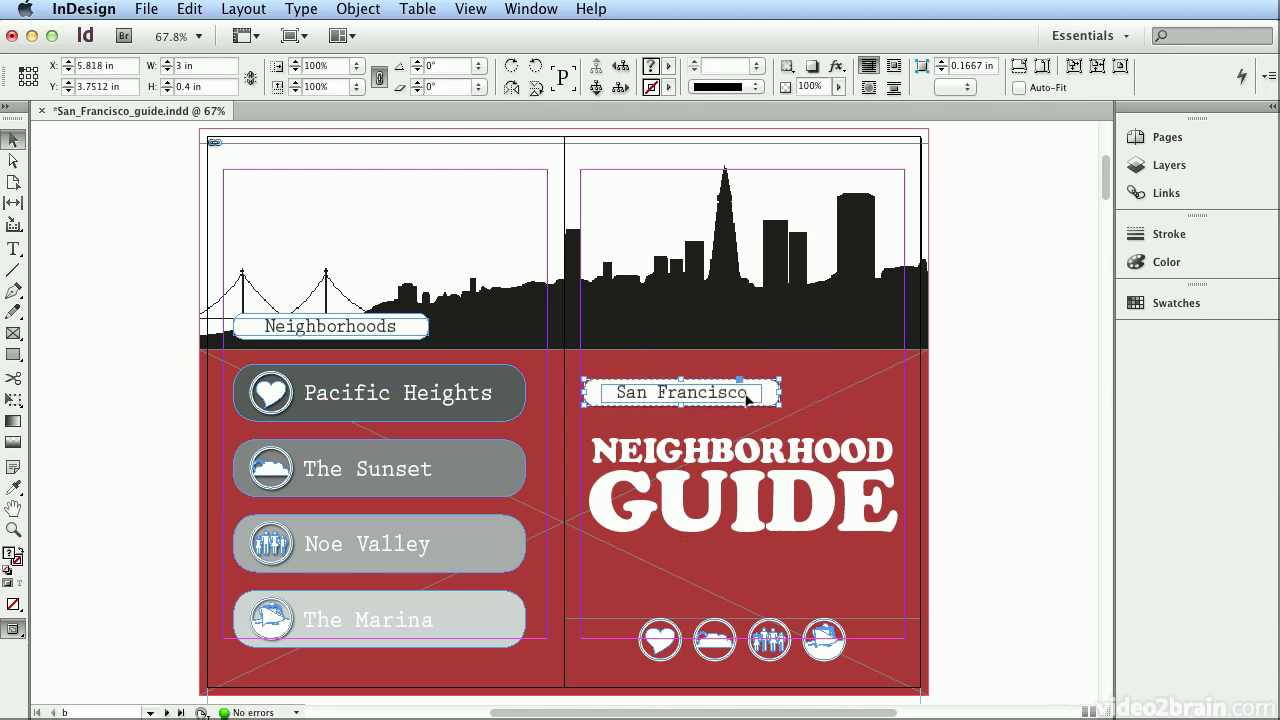
- Enlarge the San Francisco label and tilt it to about -7 degrees
drag(779, 379, 821, 346)
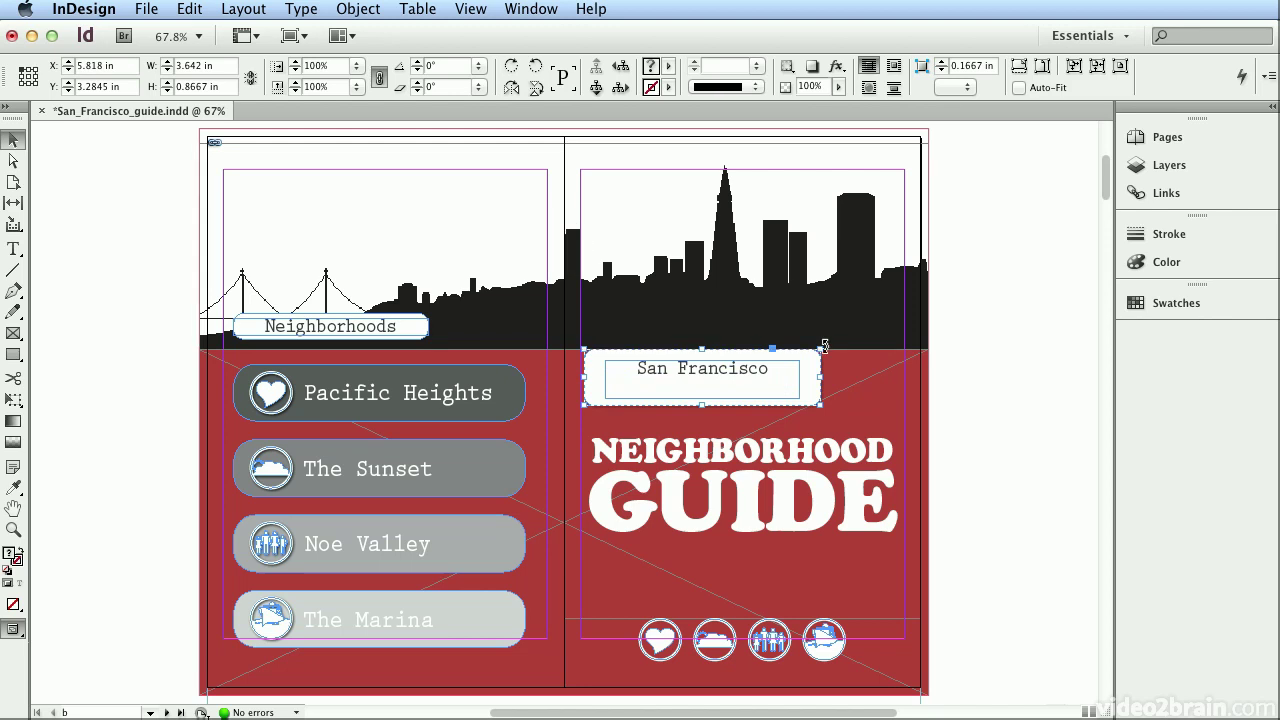
drag(824, 347, 831, 380)
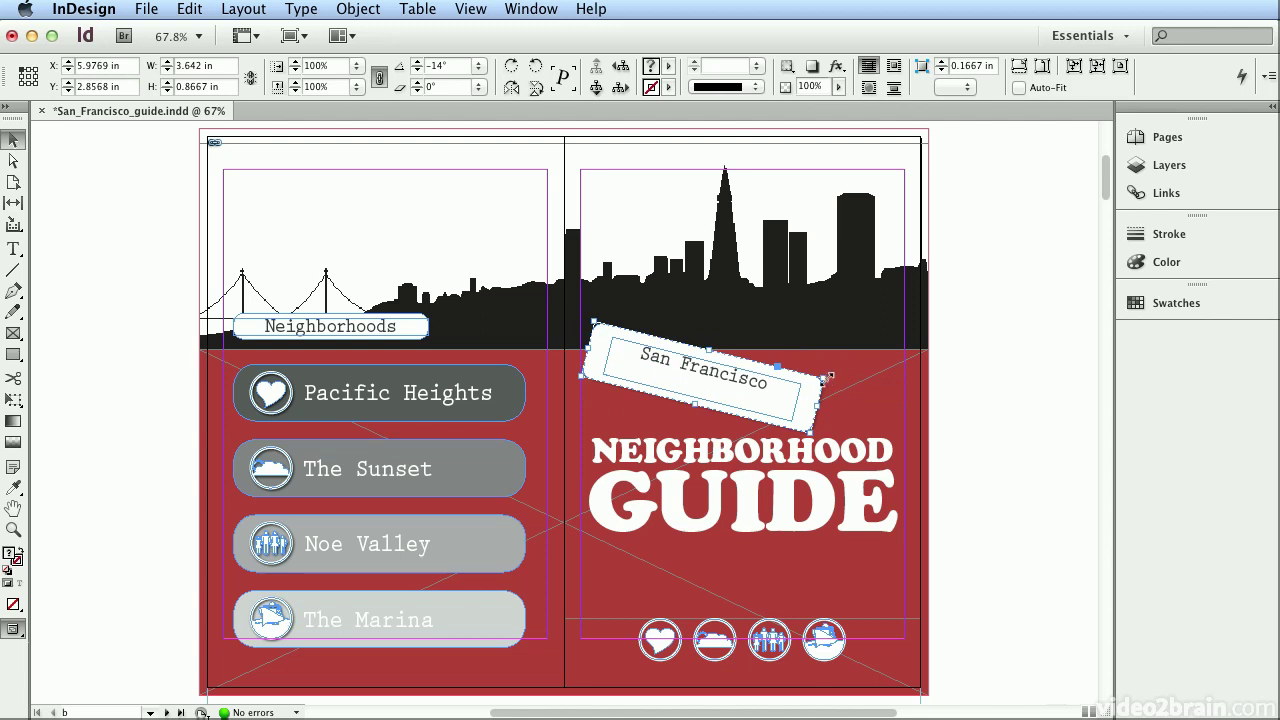
drag(826, 378, 852, 326)
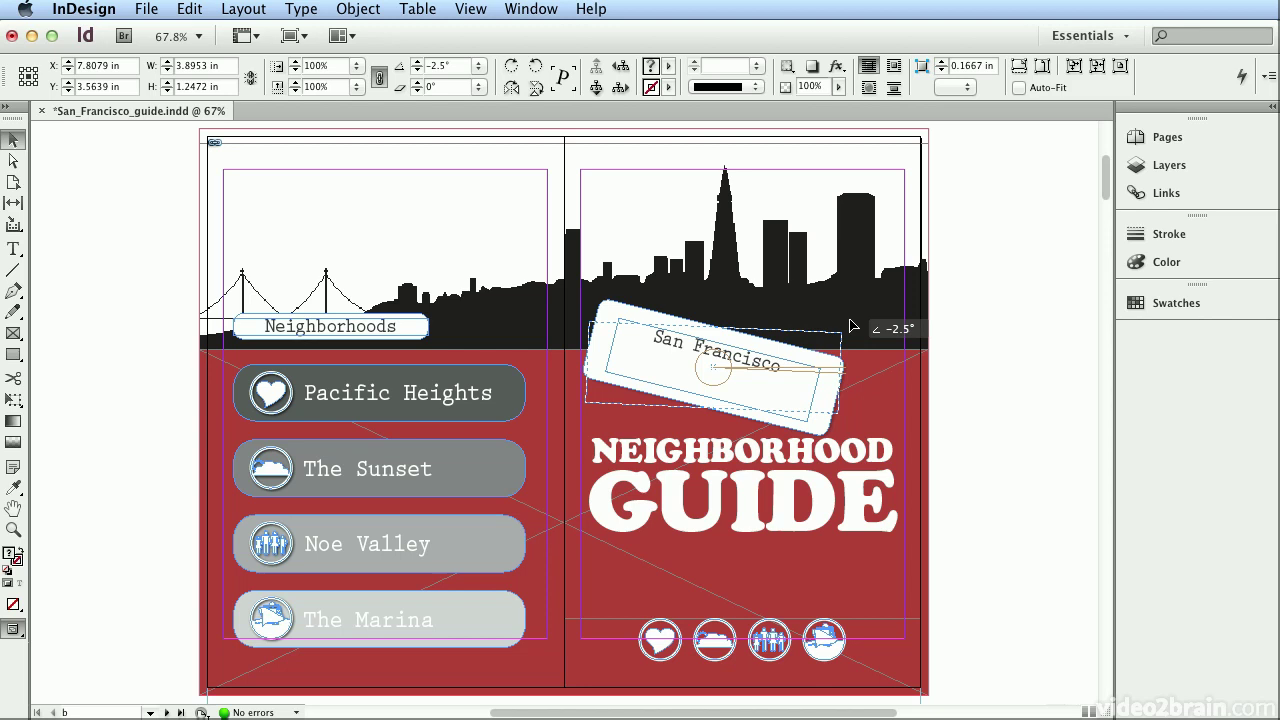
mouse_move(852, 326)
mouse_down()
mouse_move(848, 355)
mouse_move(850, 335)
mouse_move(835, 333)
mouse_up()
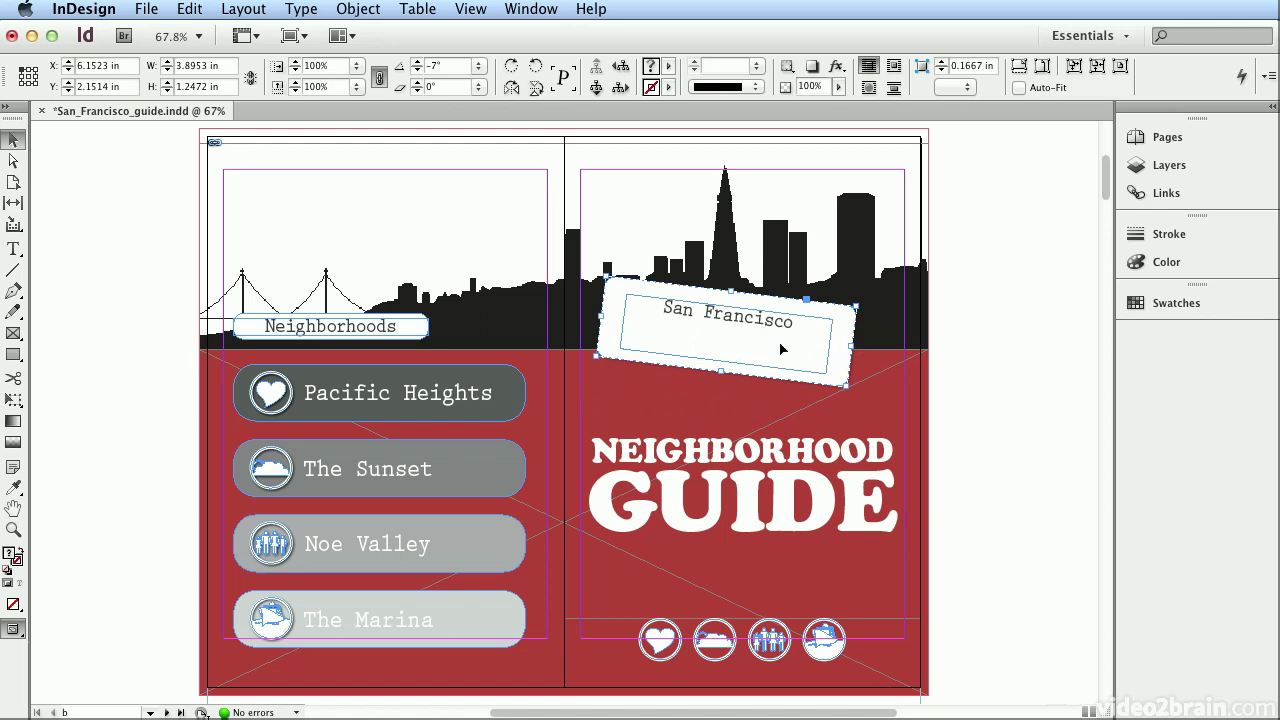
click(145, 10)
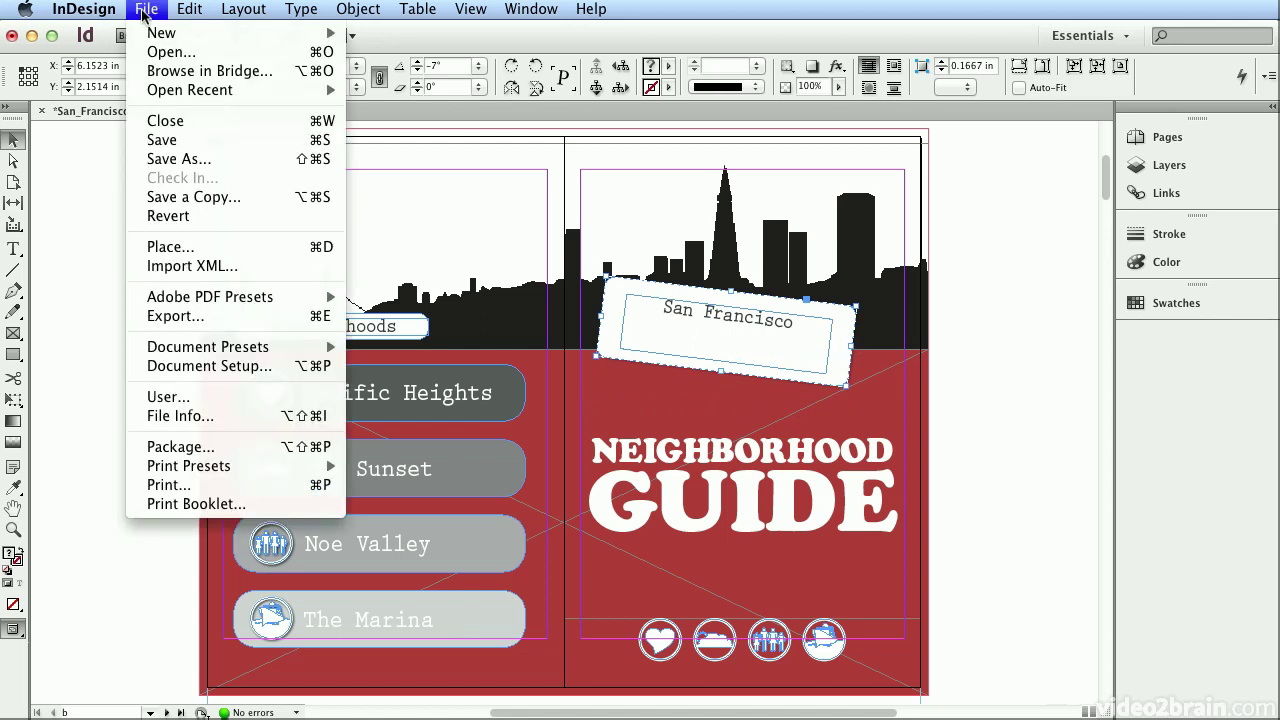
- Revert to the last saved version, restoring the original untilted San Francisco label
click(168, 218)
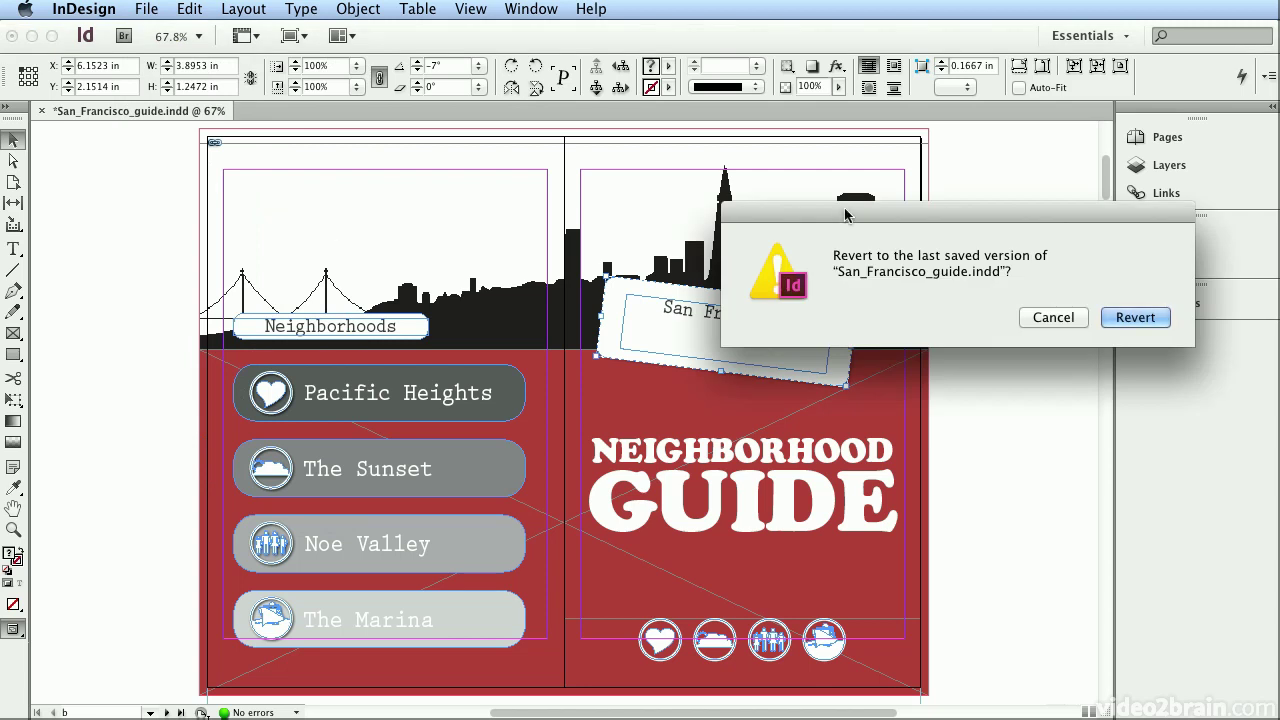
drag(805, 222, 567, 264)
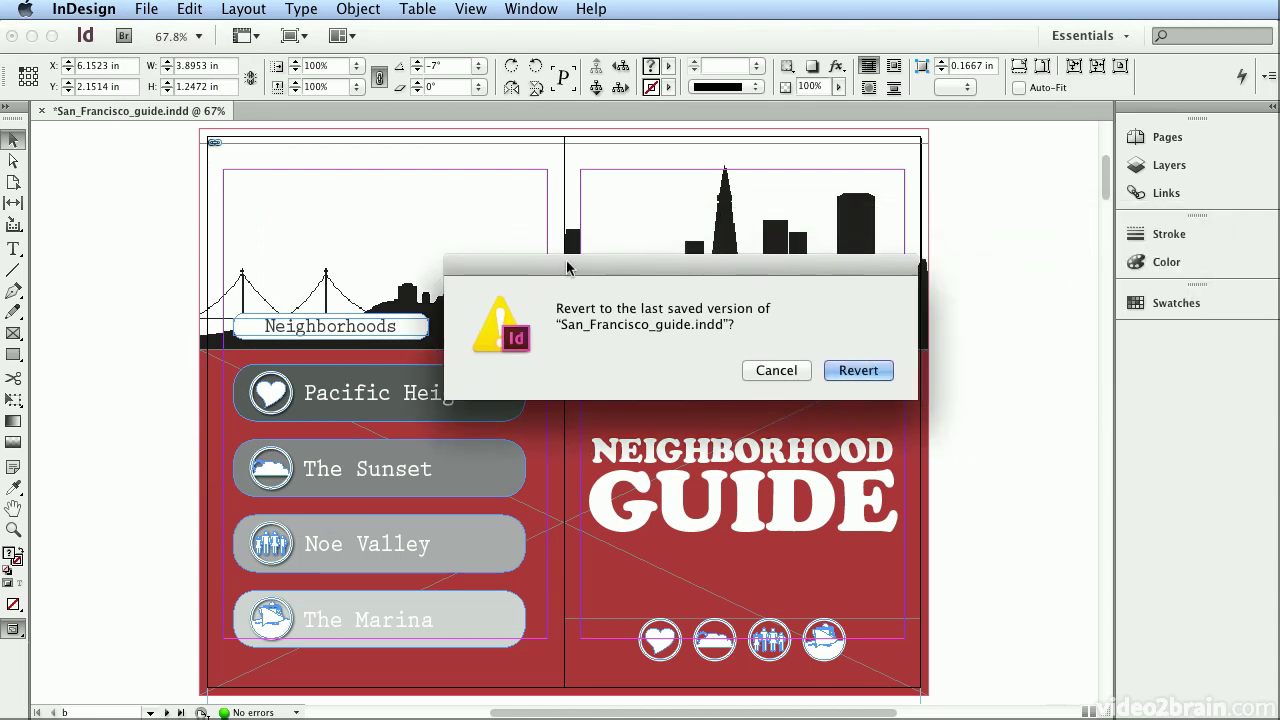
click(864, 369)
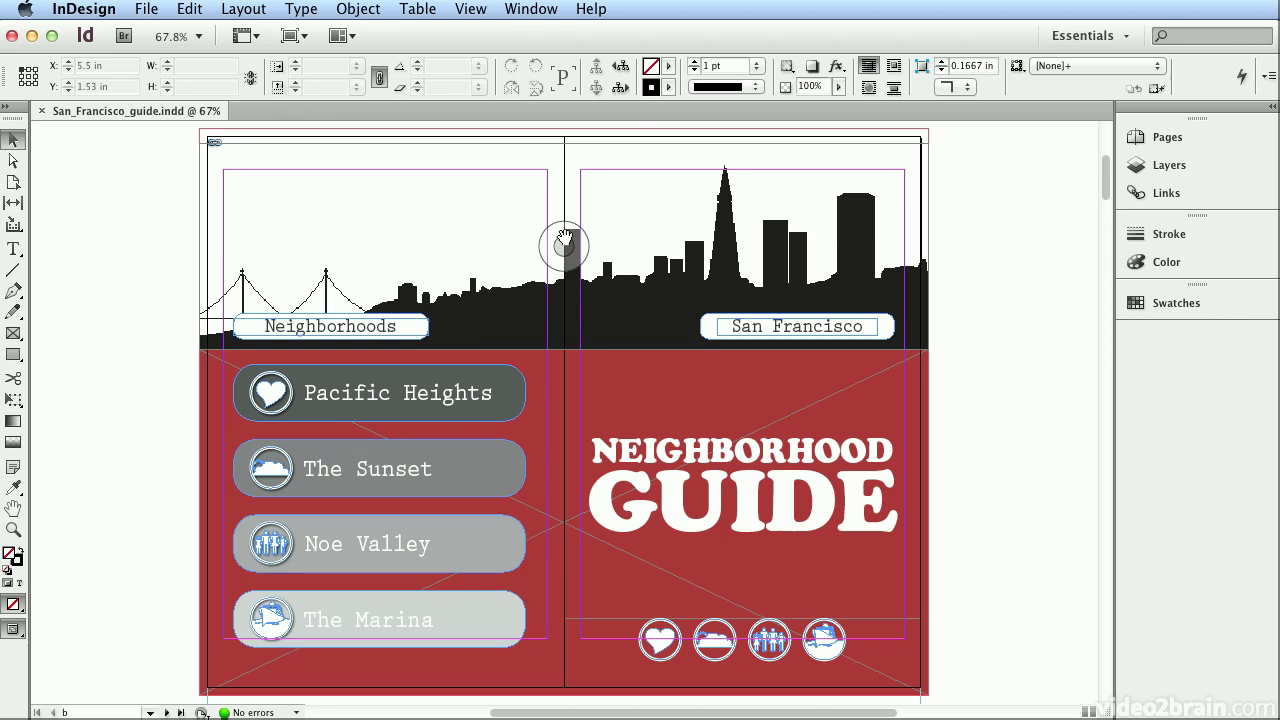
- Select the skyline frame and nudge it up, then back down into place
click(870, 240)
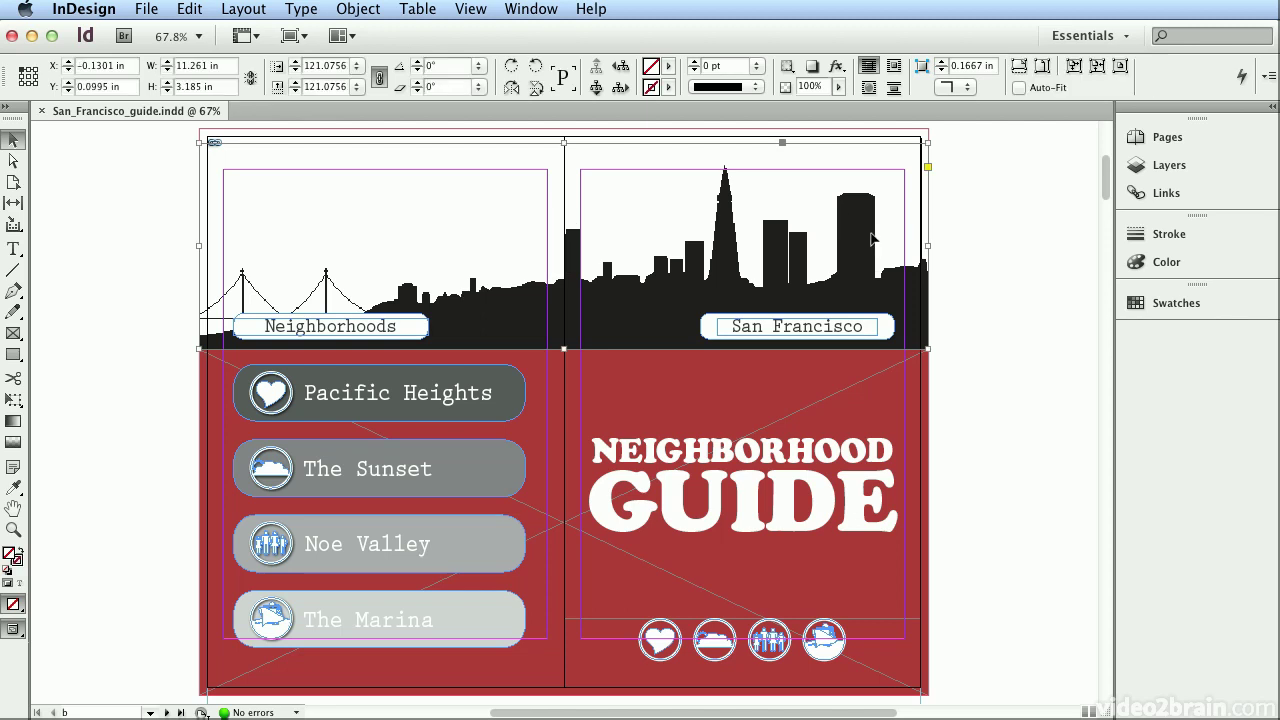
drag(870, 240, 868, 198)
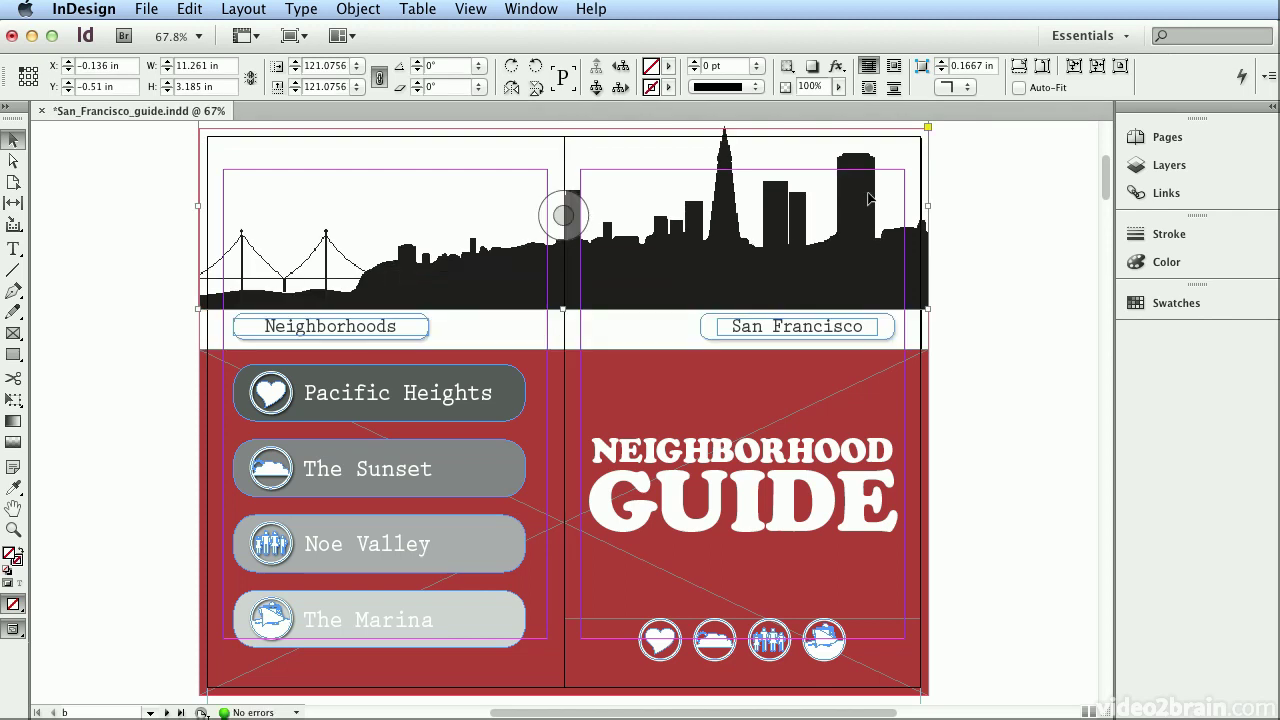
drag(868, 198, 900, 243)
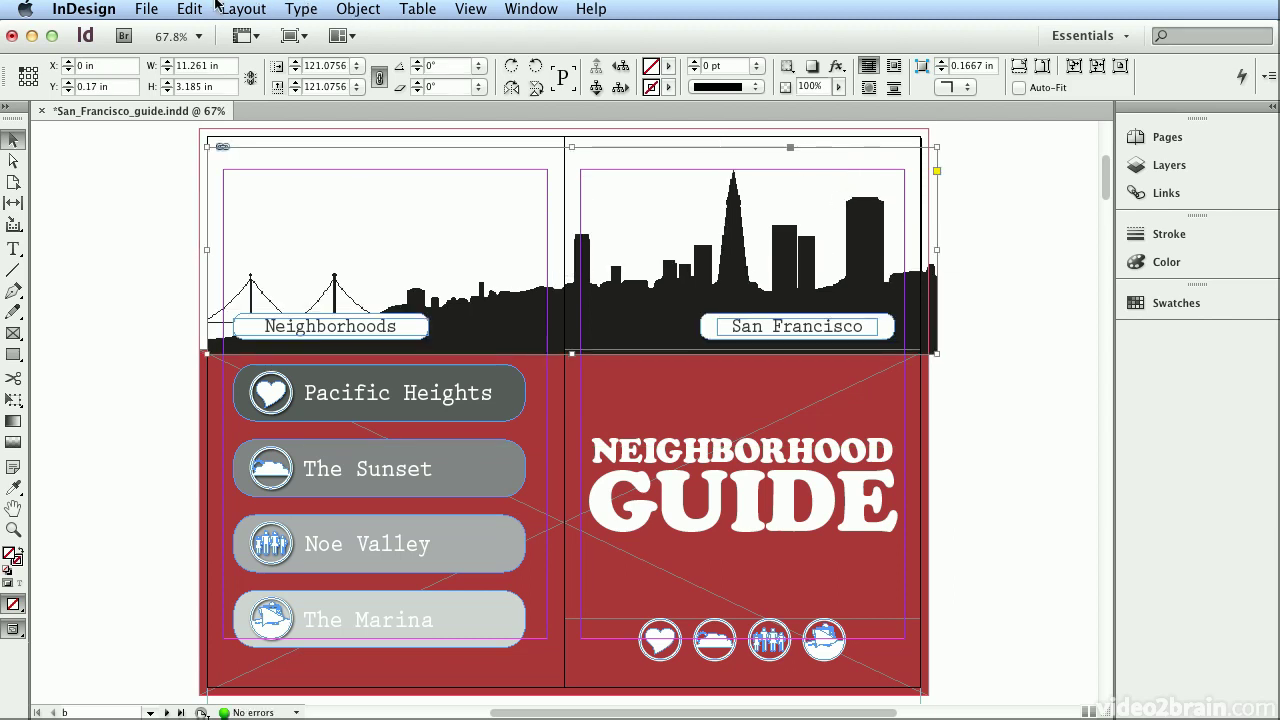
- Shift the skyline picture left inside its frame so the towers sit over the left page
click(580, 254)
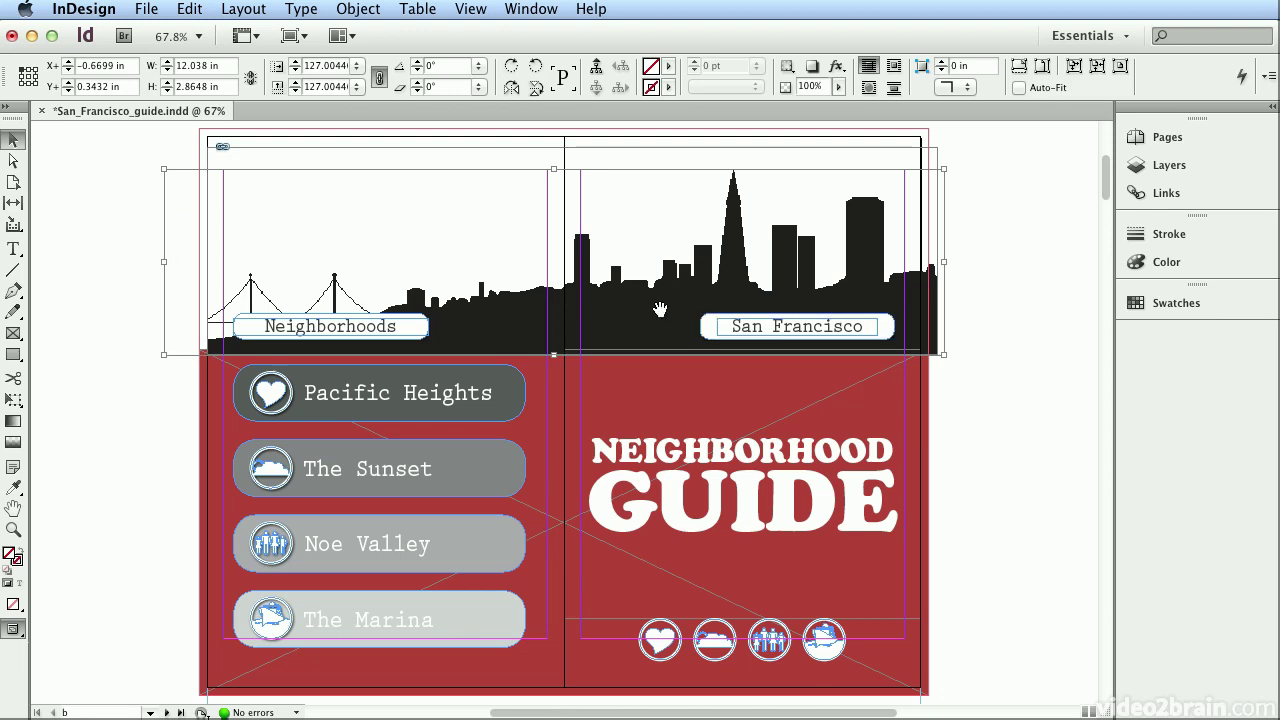
drag(660, 309, 495, 280)
drag(615, 284, 560, 297)
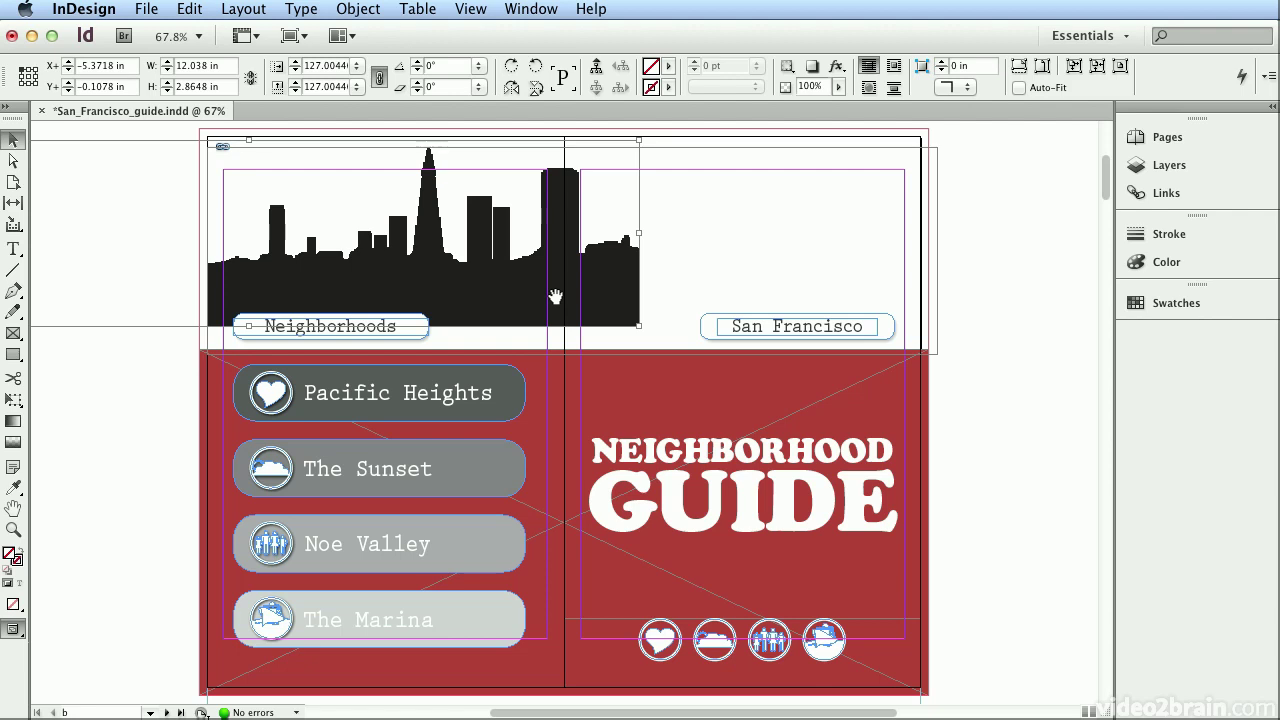
- Revert the spread to its saved version and reselect the skyline picture
click(146, 9)
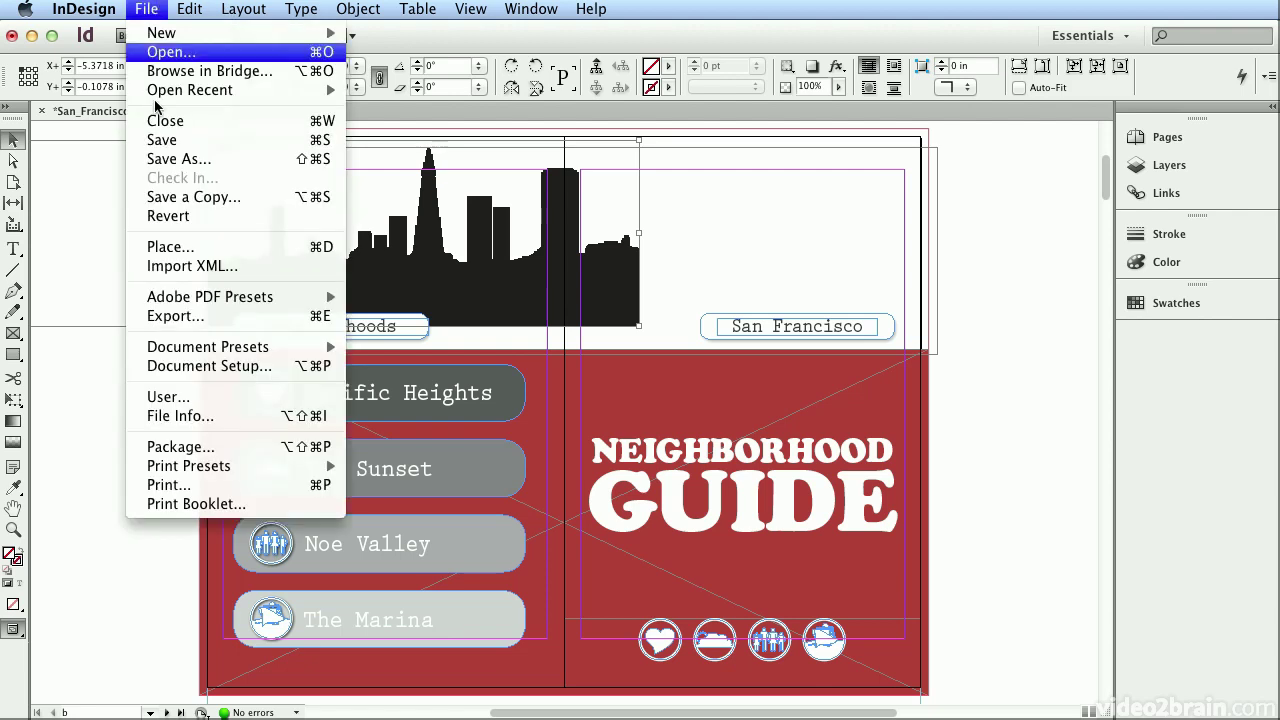
click(172, 217)
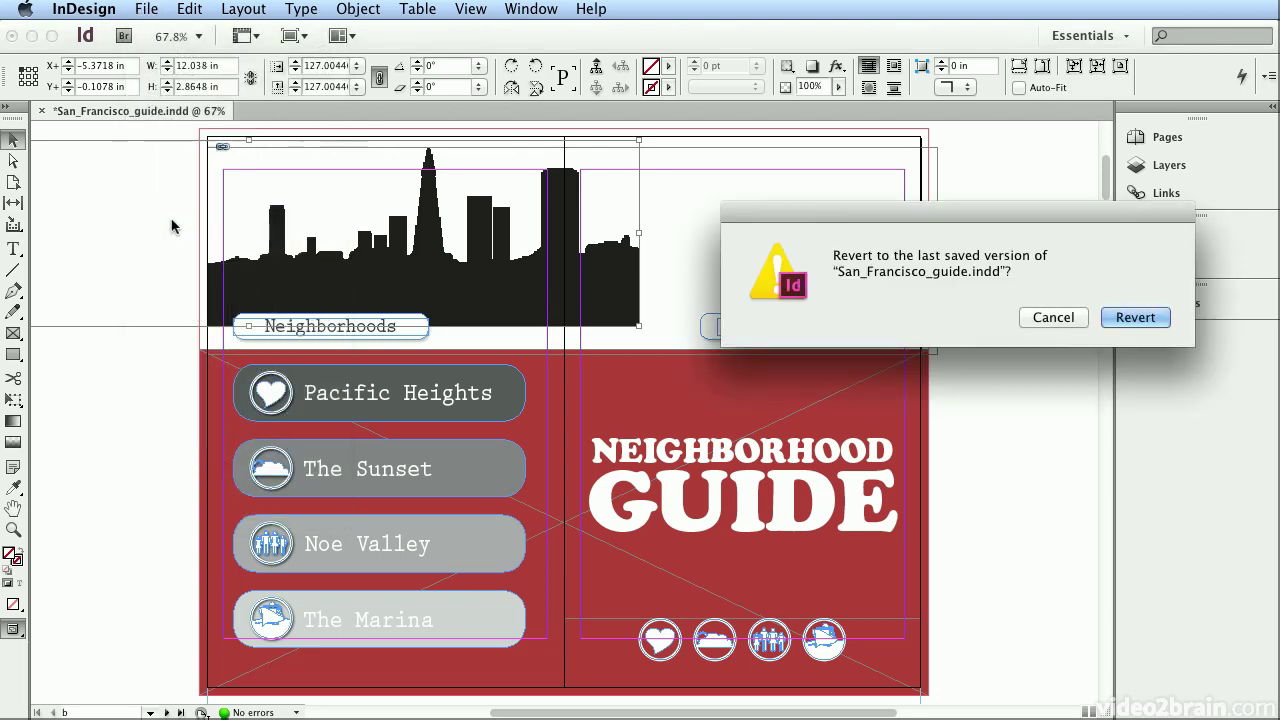
click(1160, 318)
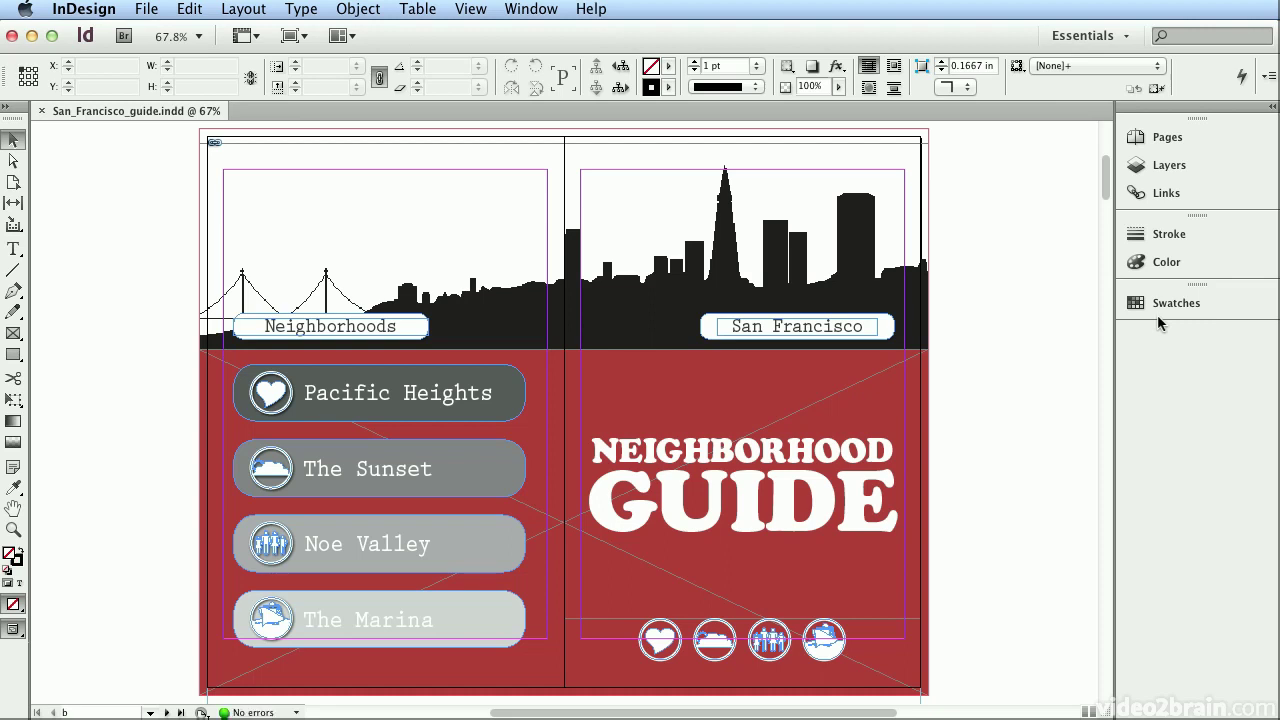
click(564, 246)
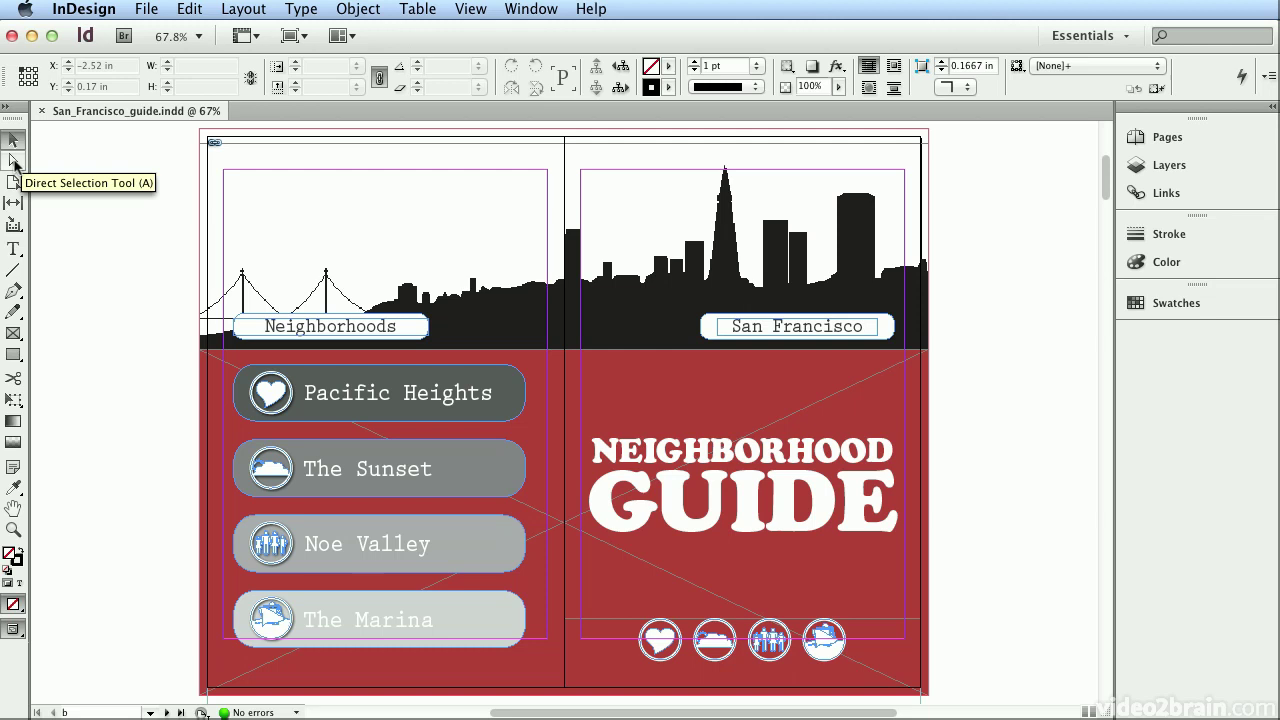
click(13, 161)
click(462, 290)
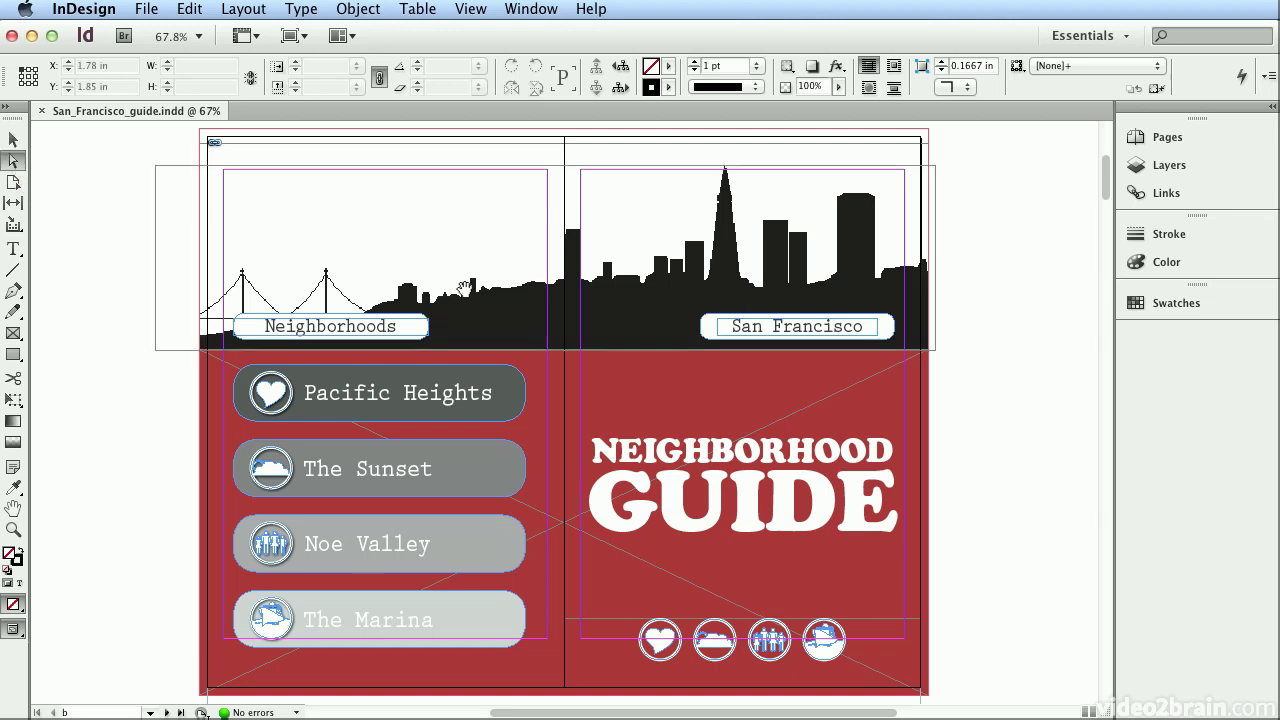
drag(531, 293, 510, 270)
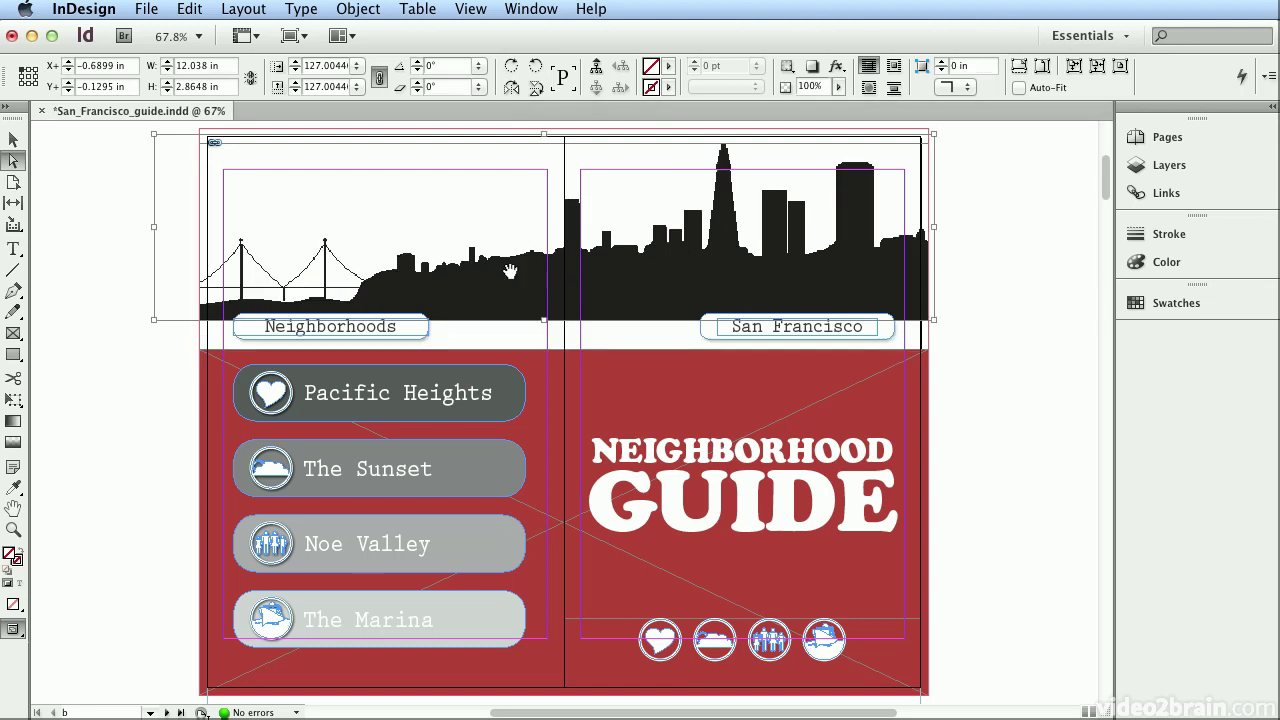
click(190, 8)
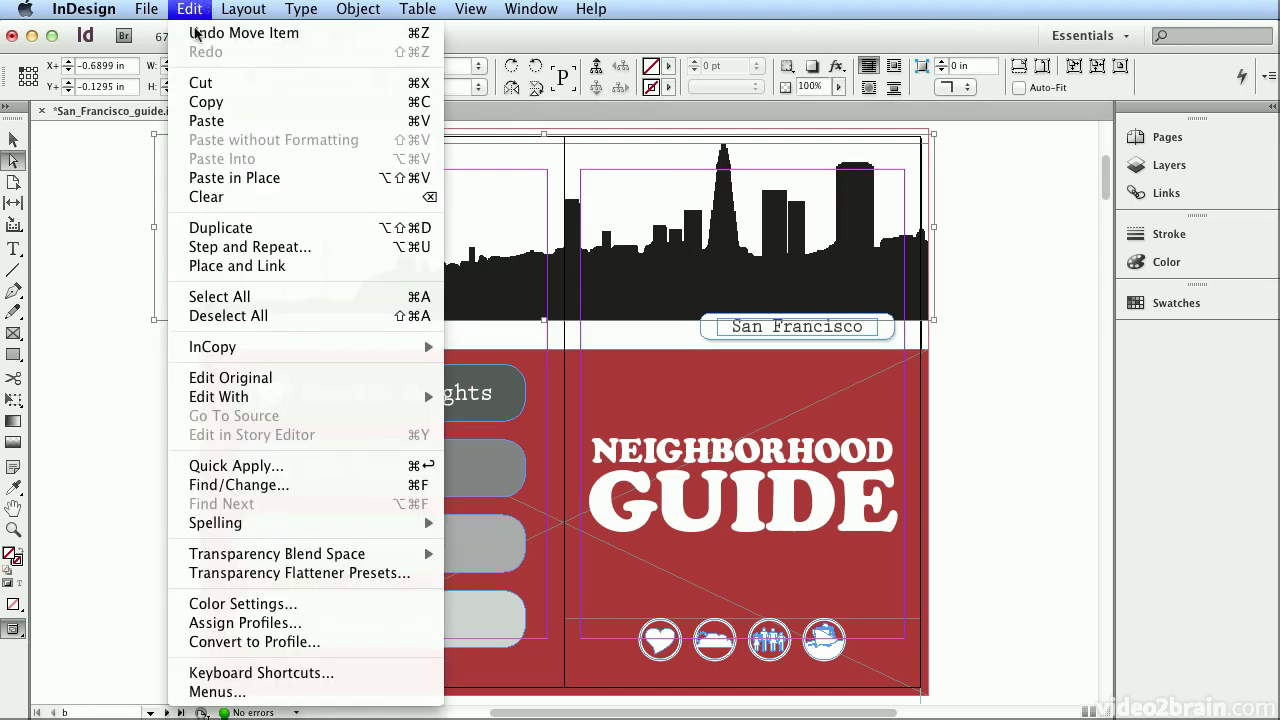
click(196, 31)
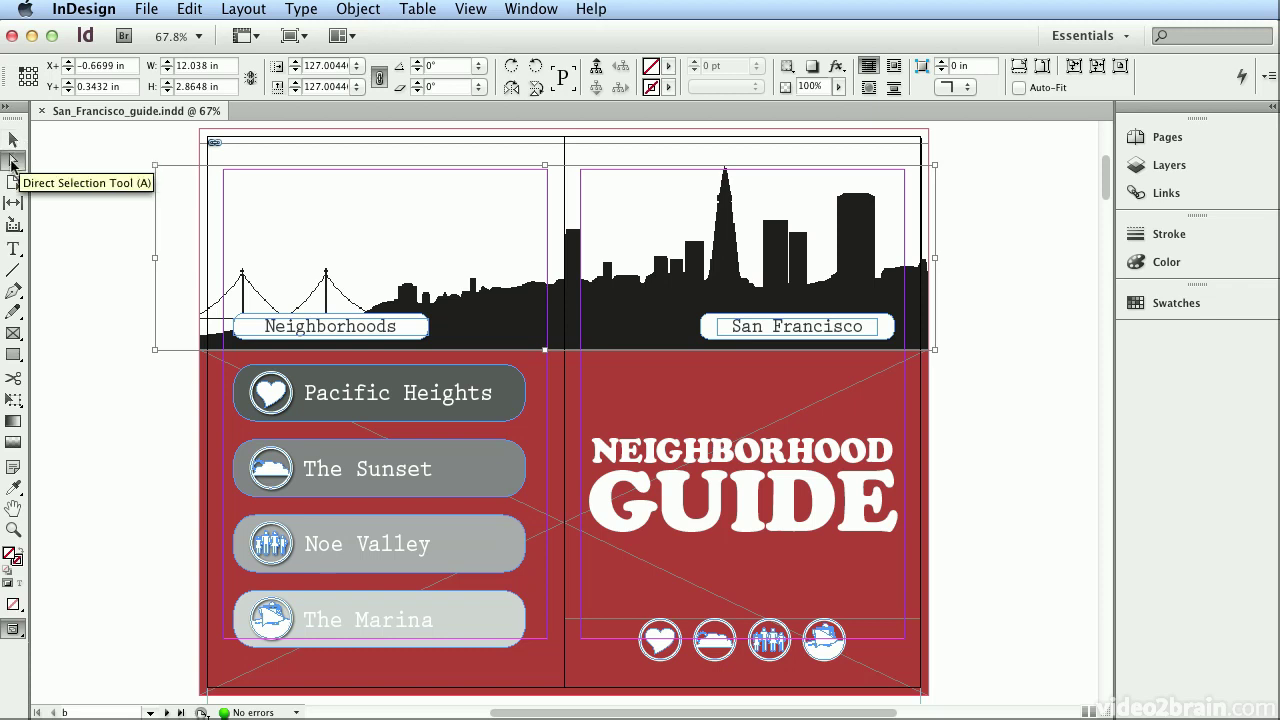
- Replace the word GUIDE with TOUR in the headline, removing a stray V
double_click(737, 486)
shift+click(660, 485)
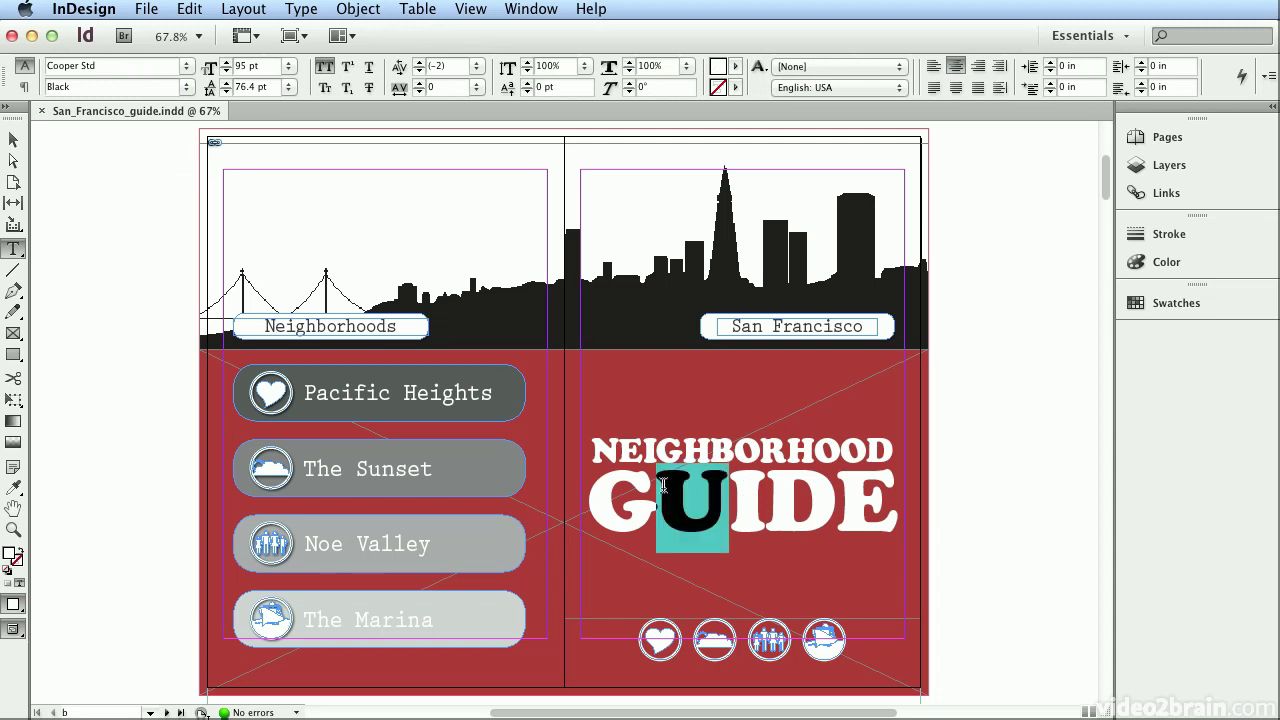
click(731, 507)
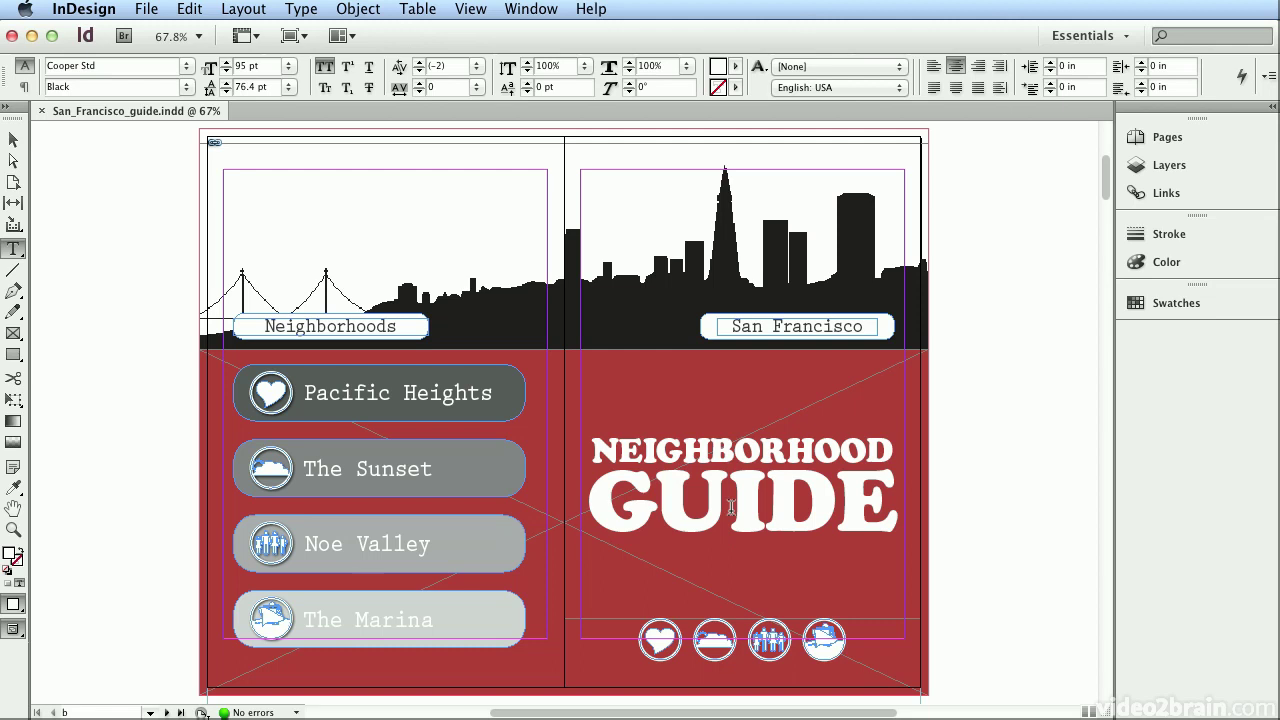
double_click(731, 507)
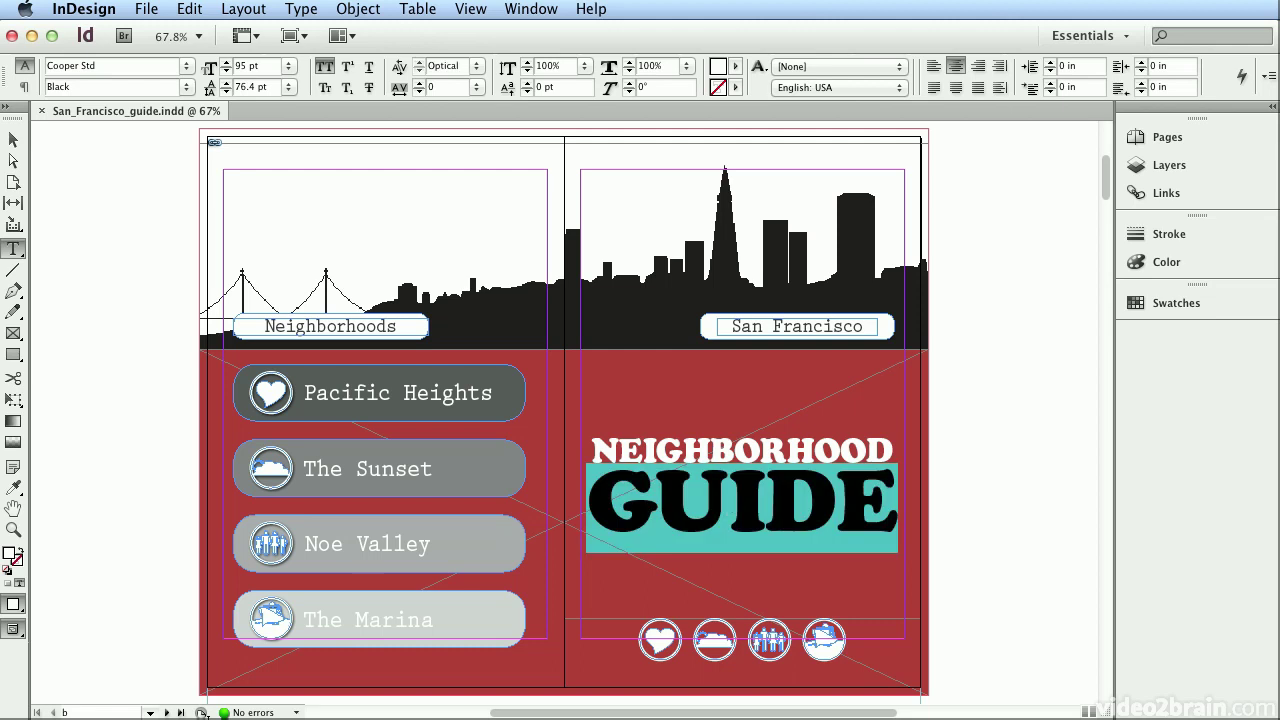
text(TOUR)
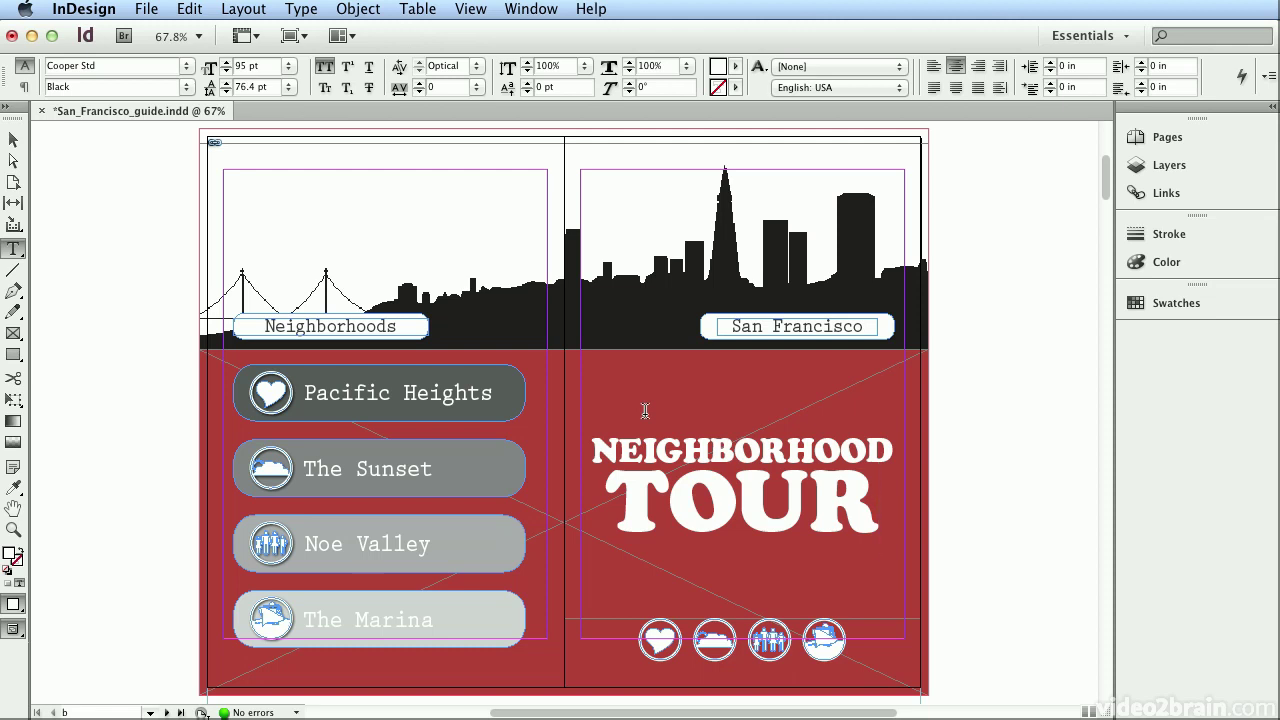
text(V)
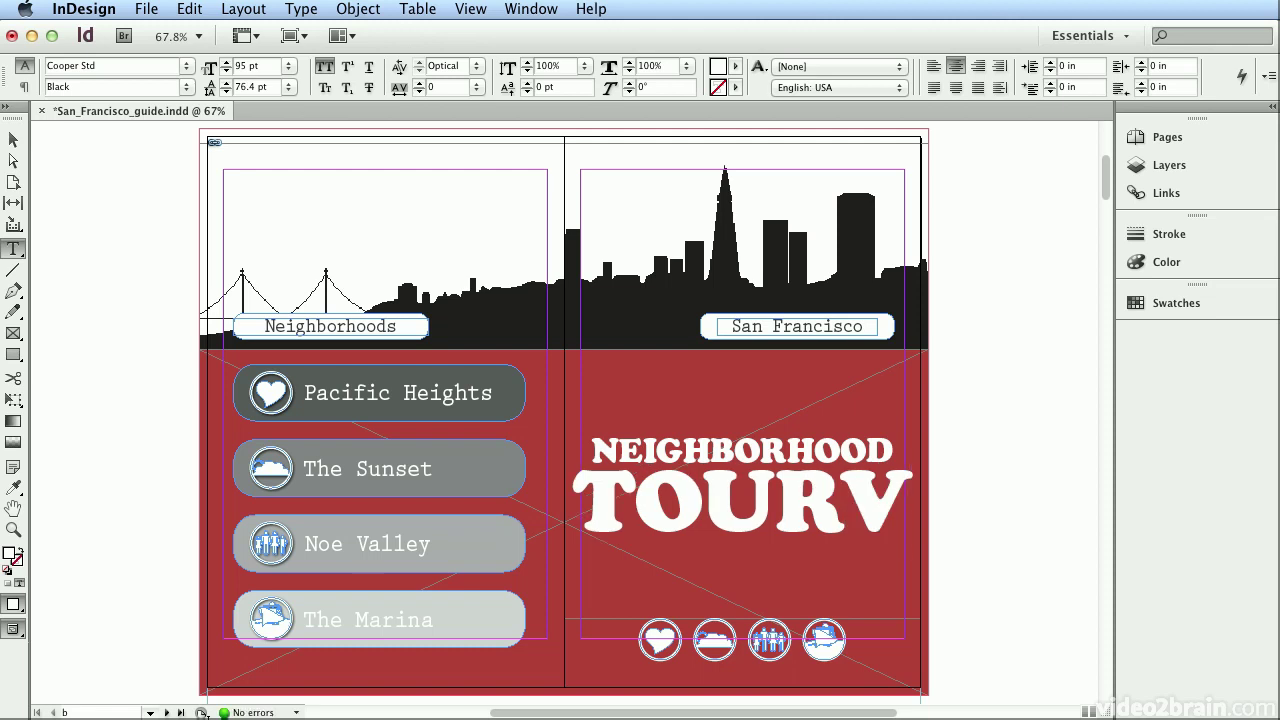
key(BackSpace)
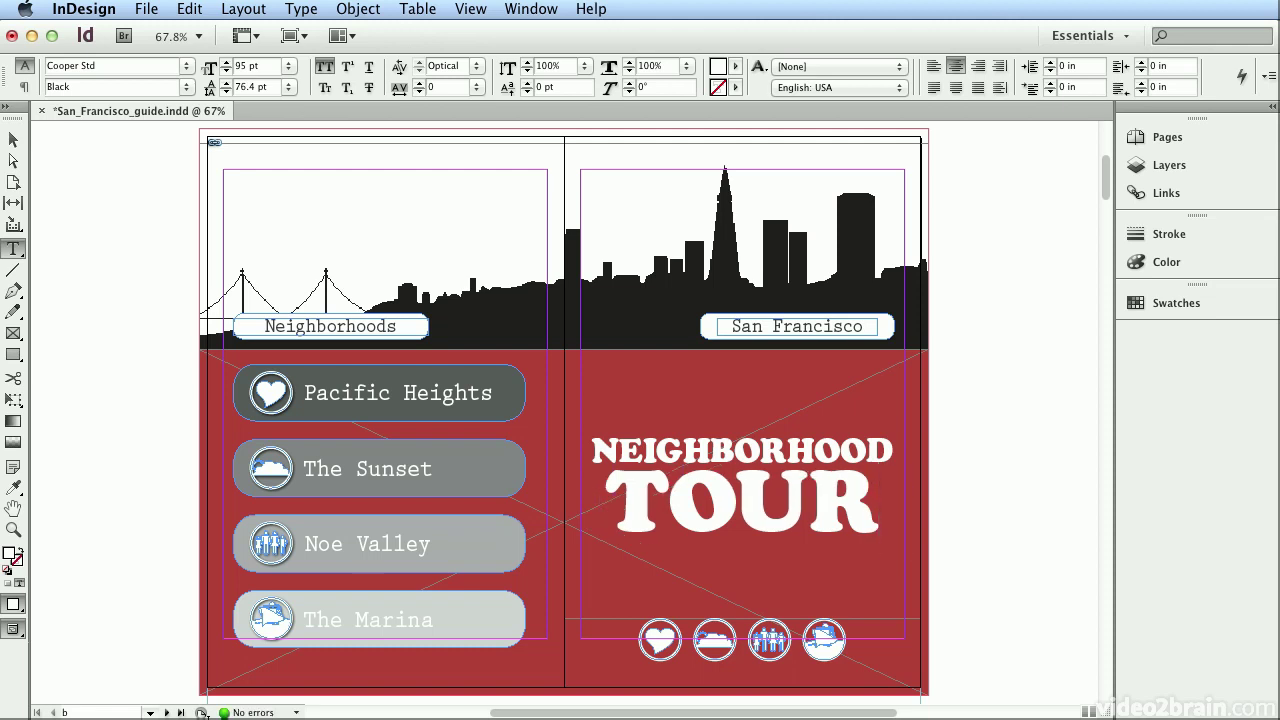
key(Escape)
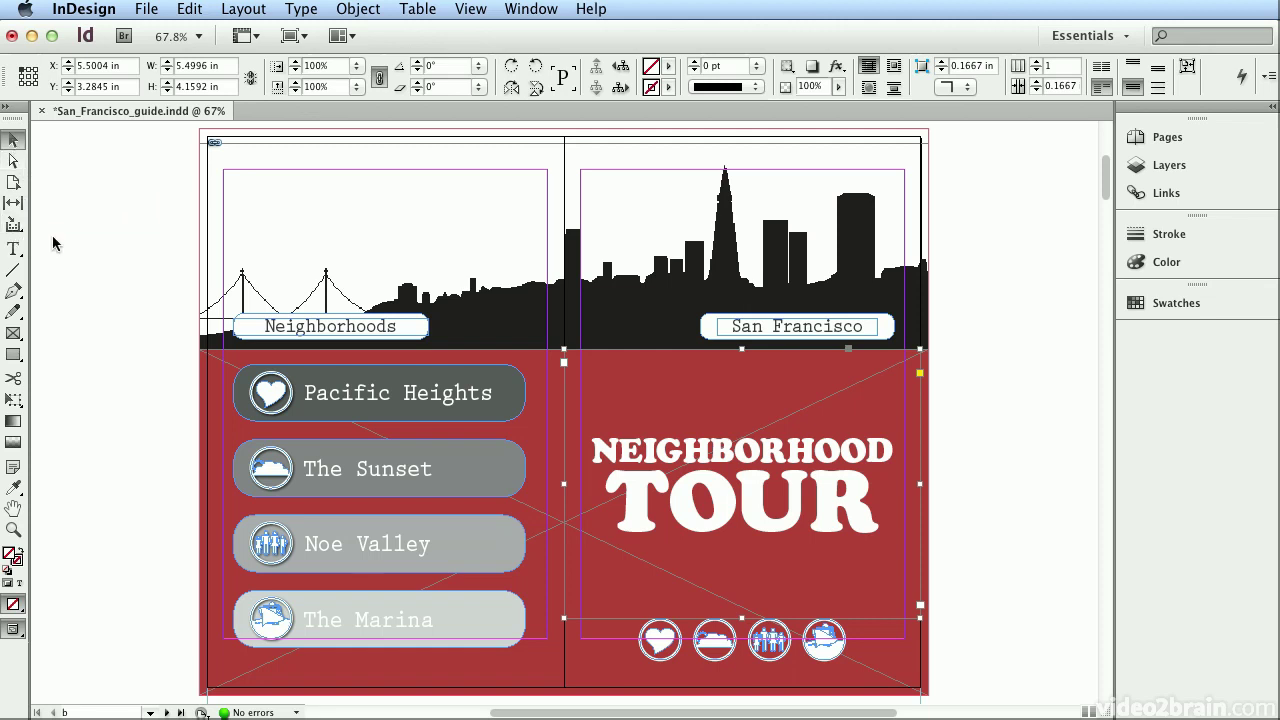
click(14, 250)
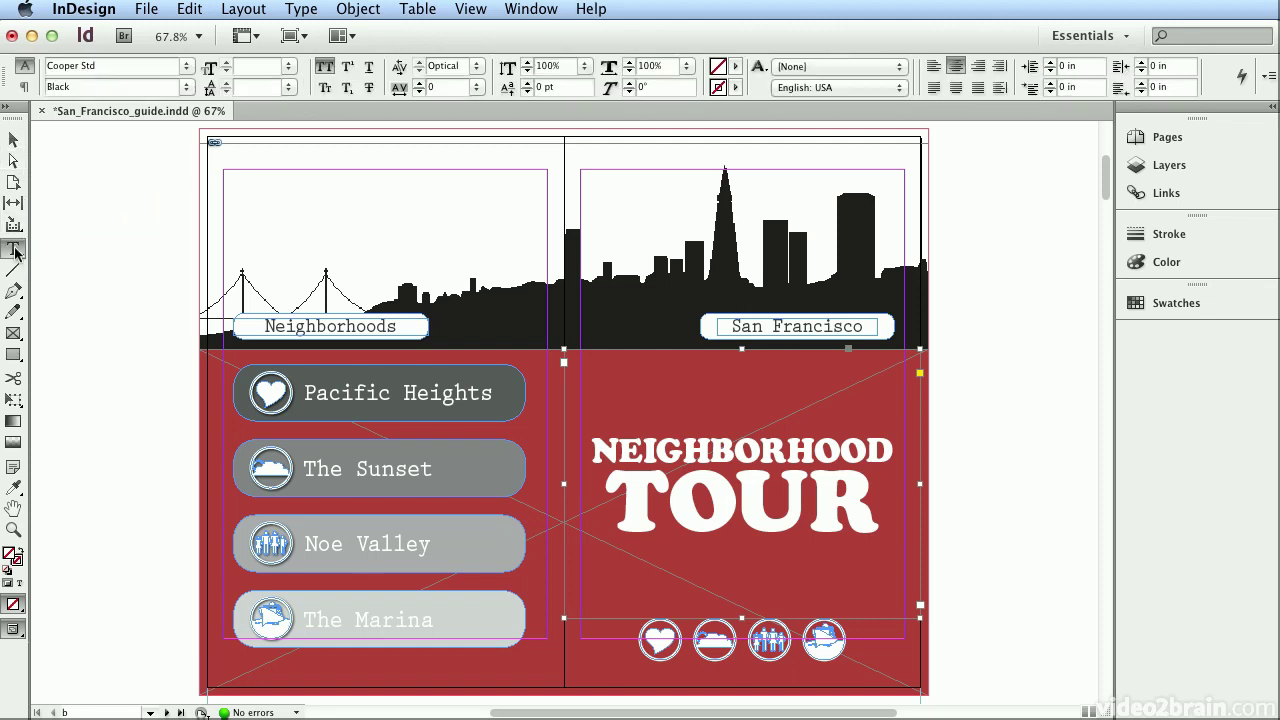
click(661, 489)
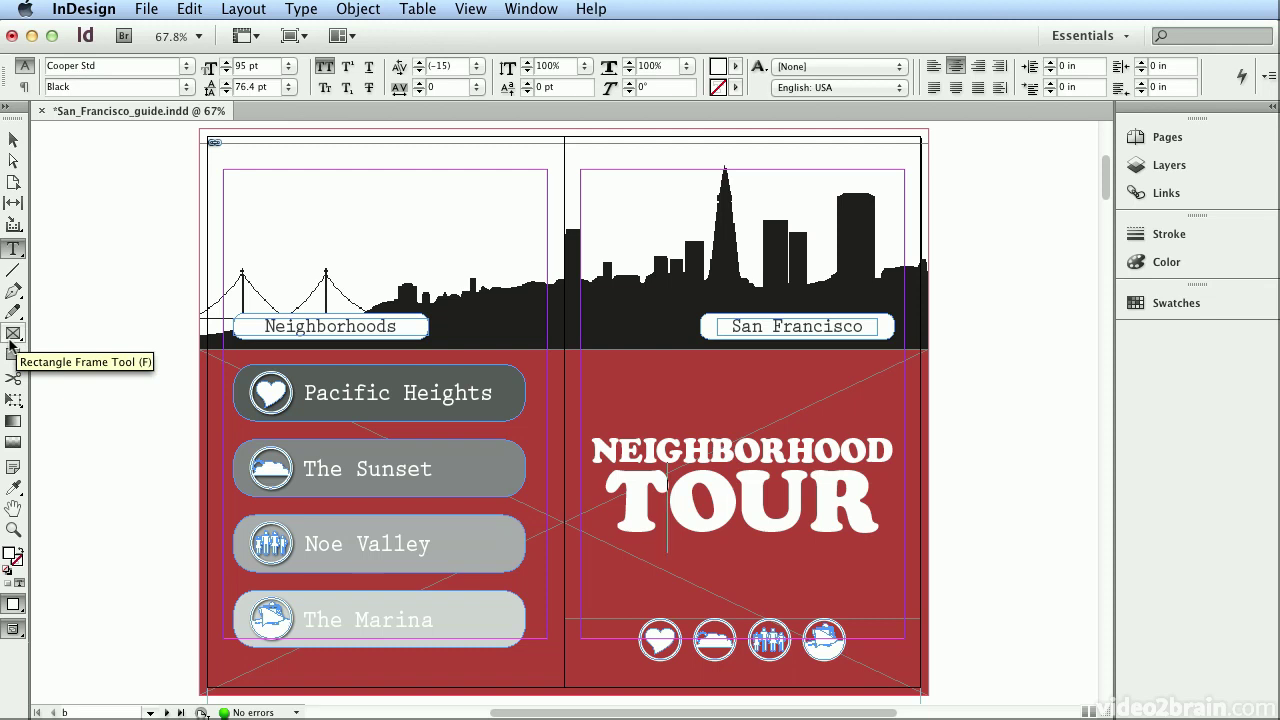
click(12, 511)
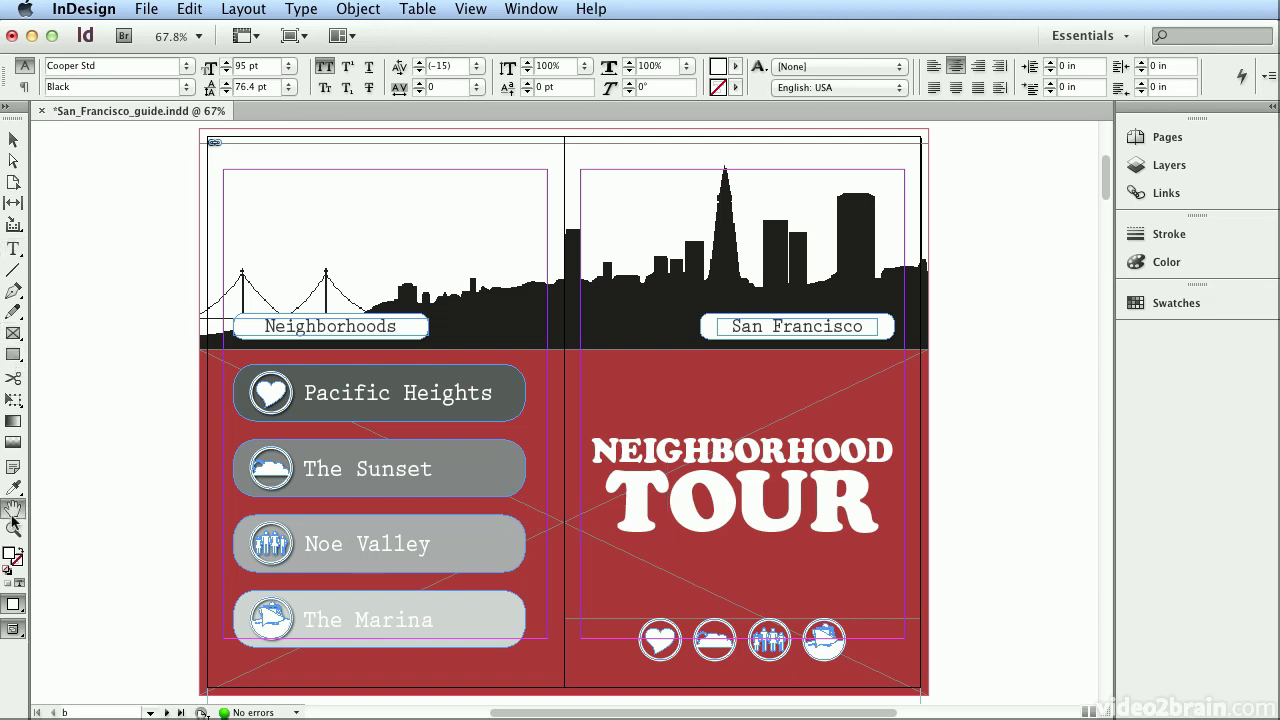
mouse_move(557, 503)
mouse_down()
mouse_move(395, 489)
mouse_move(565, 505)
mouse_up()
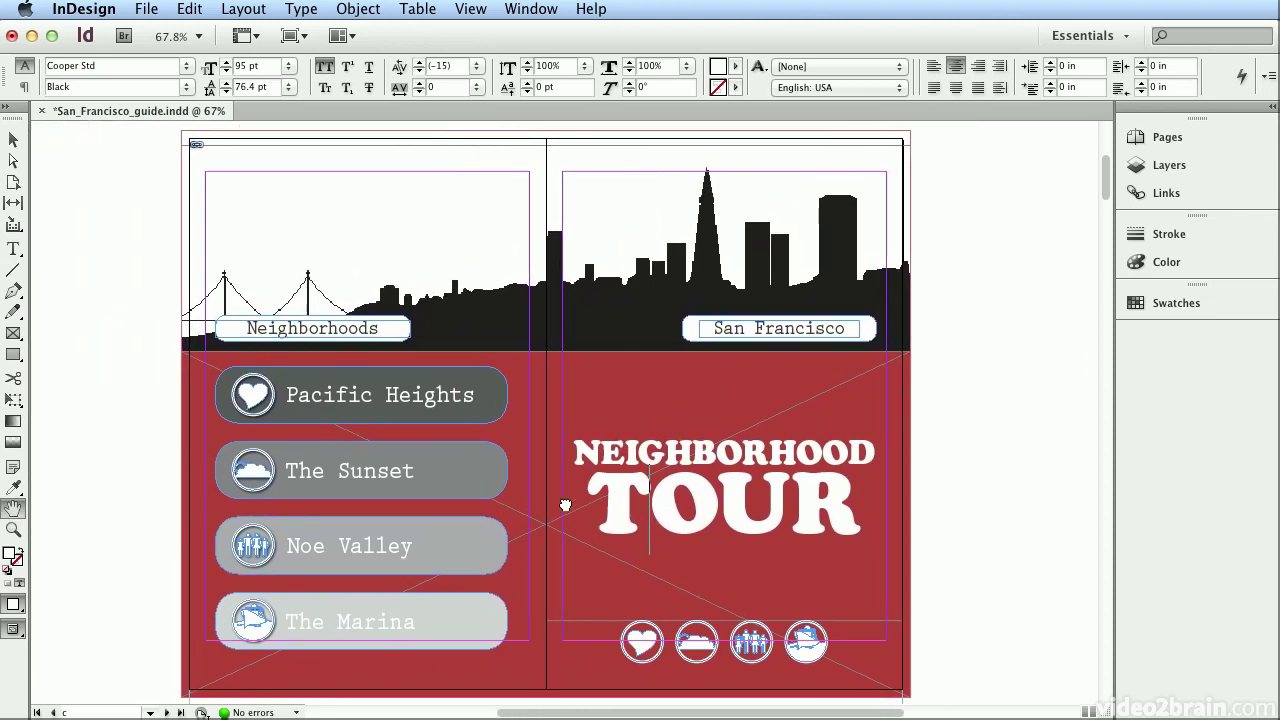
click(13, 530)
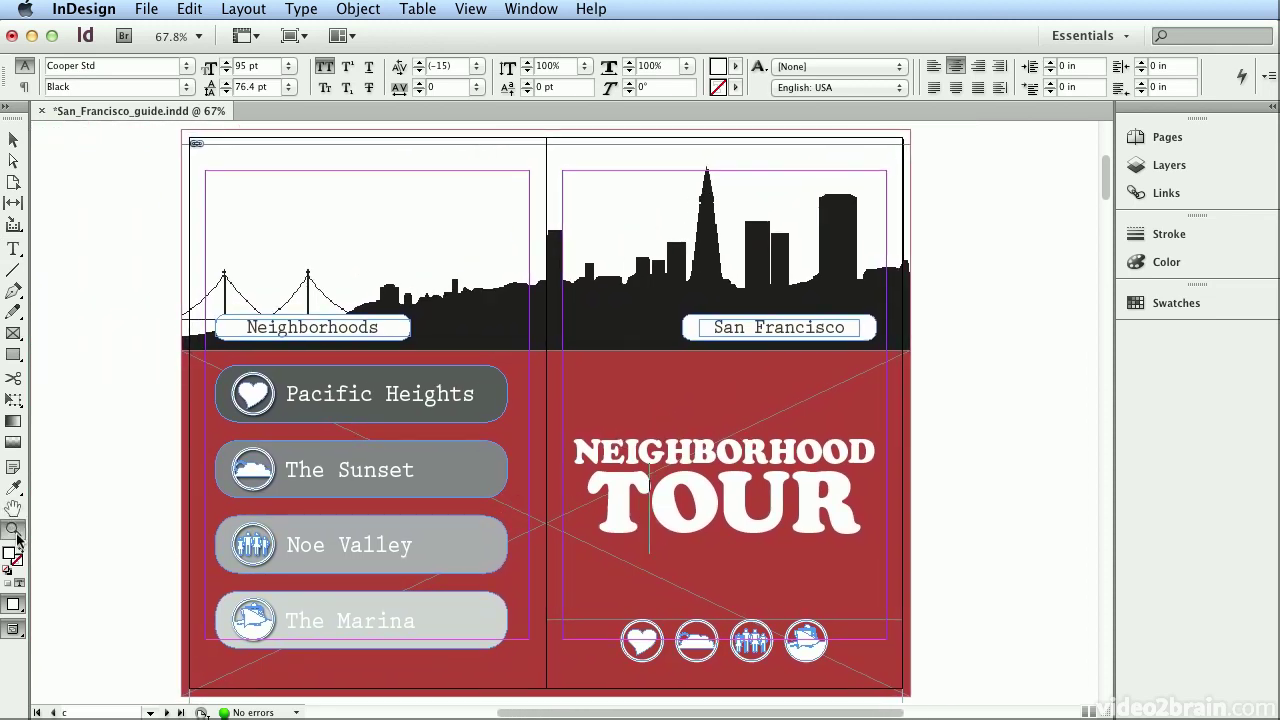
click(688, 509)
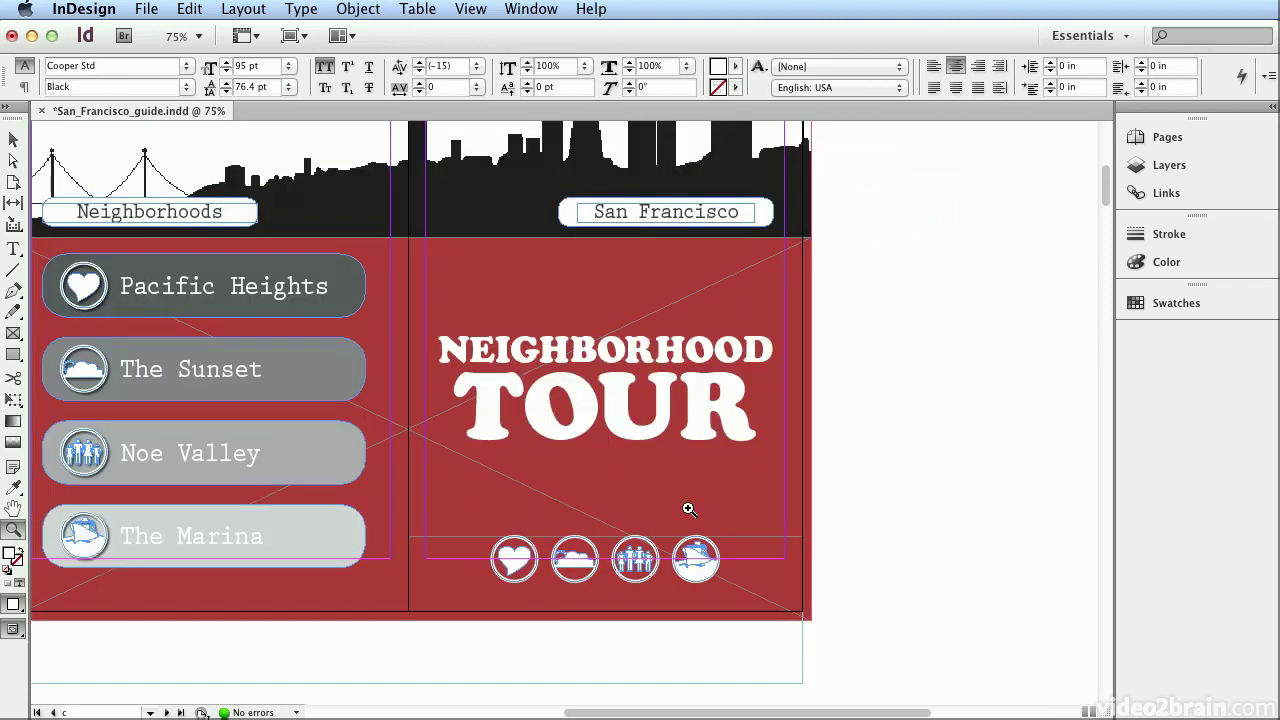
drag(653, 519, 747, 601)
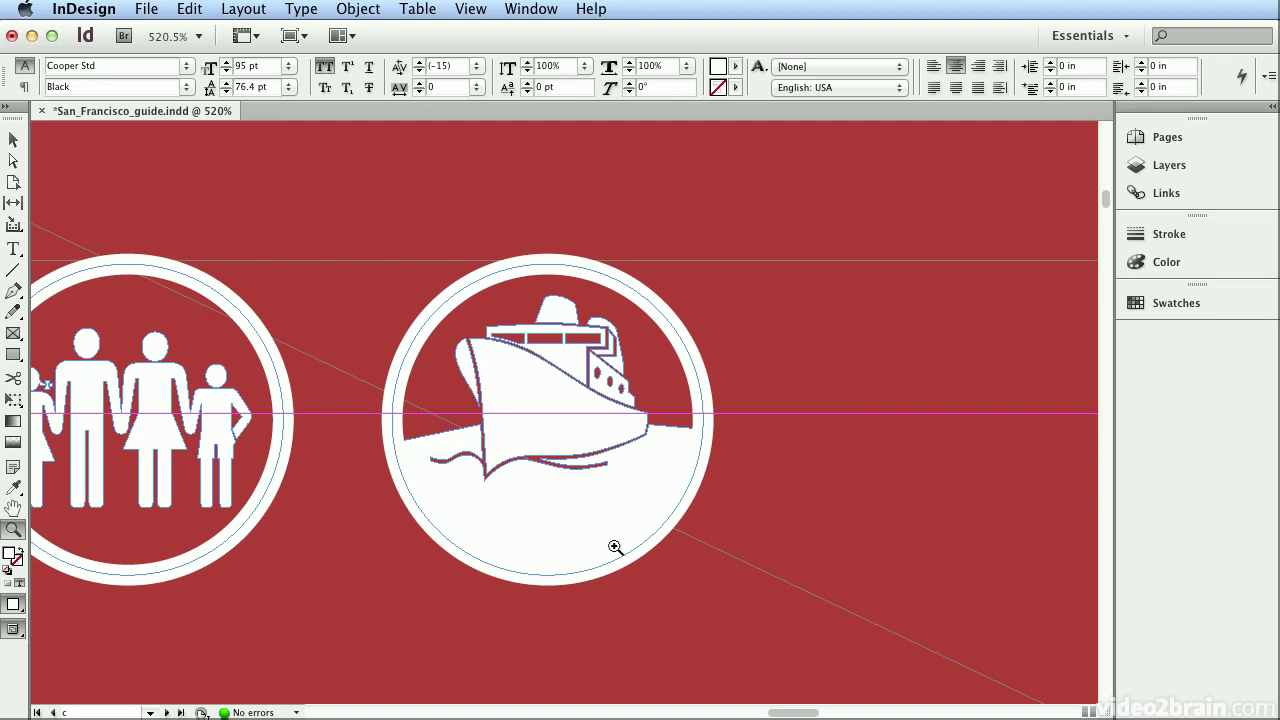
click(469, 12)
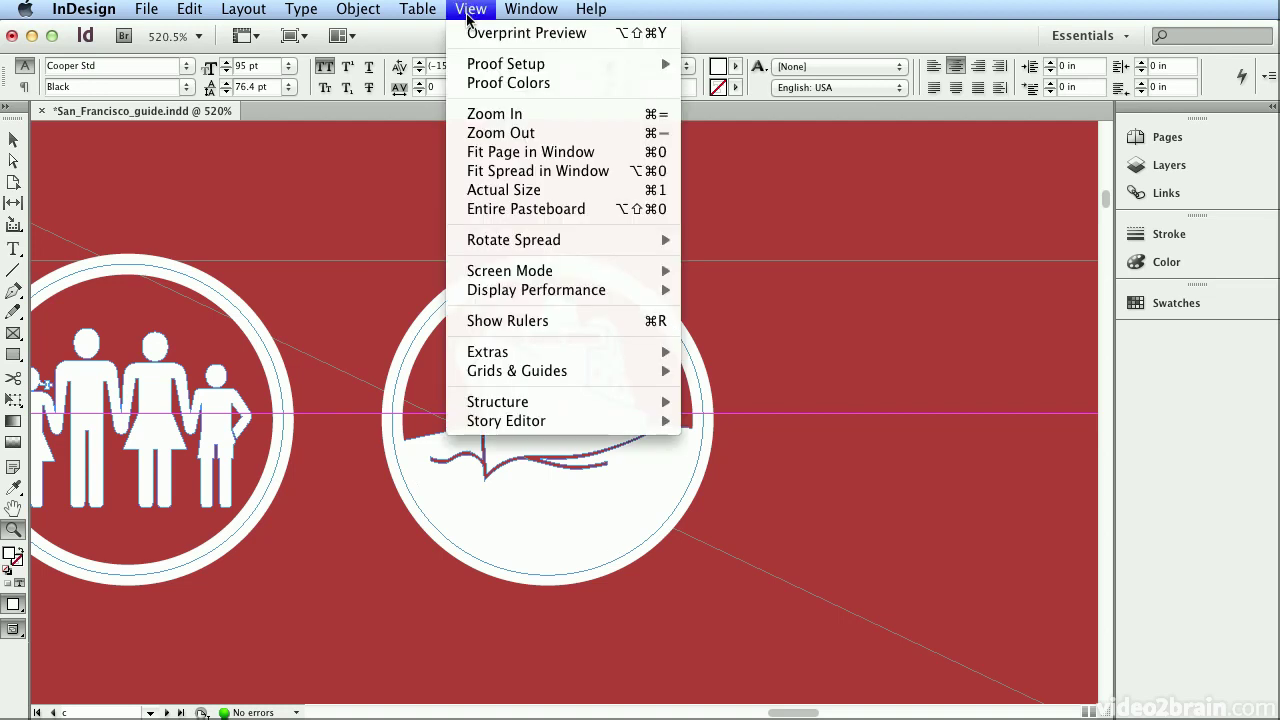
click(481, 152)
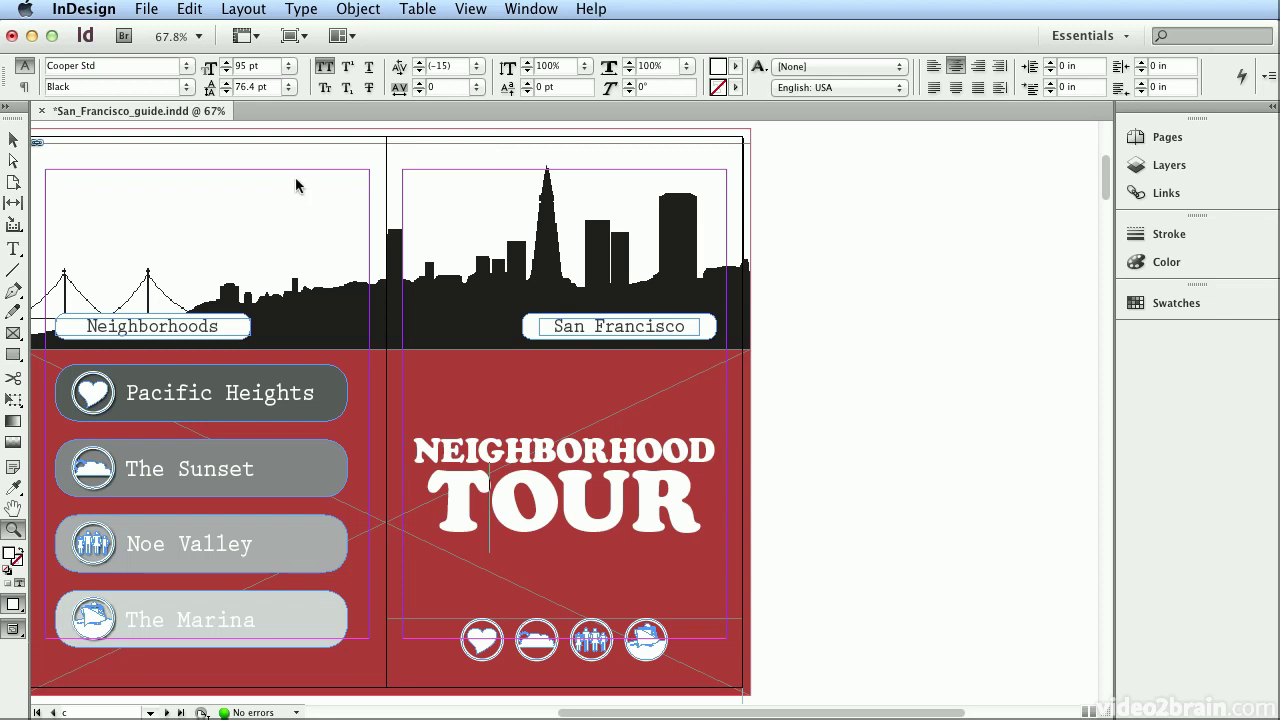
- Fit the spread in the window and set the TOUR headline frame's fill to None
click(466, 9)
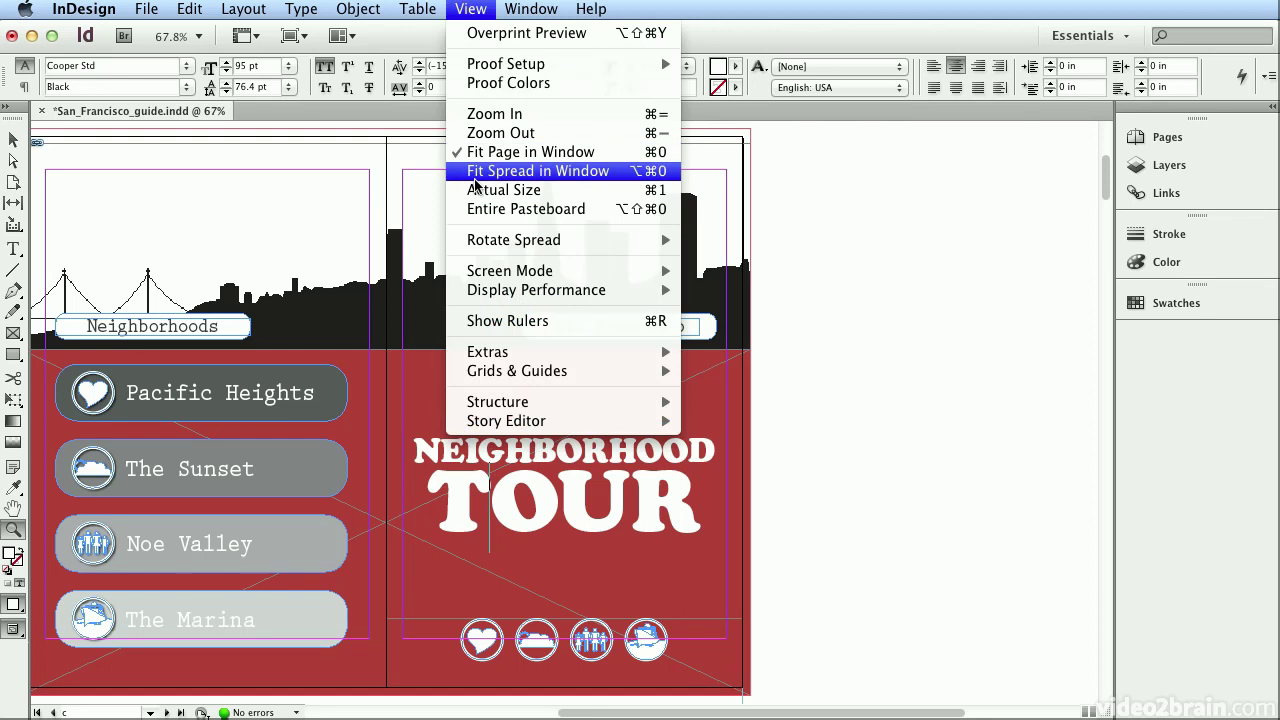
click(475, 176)
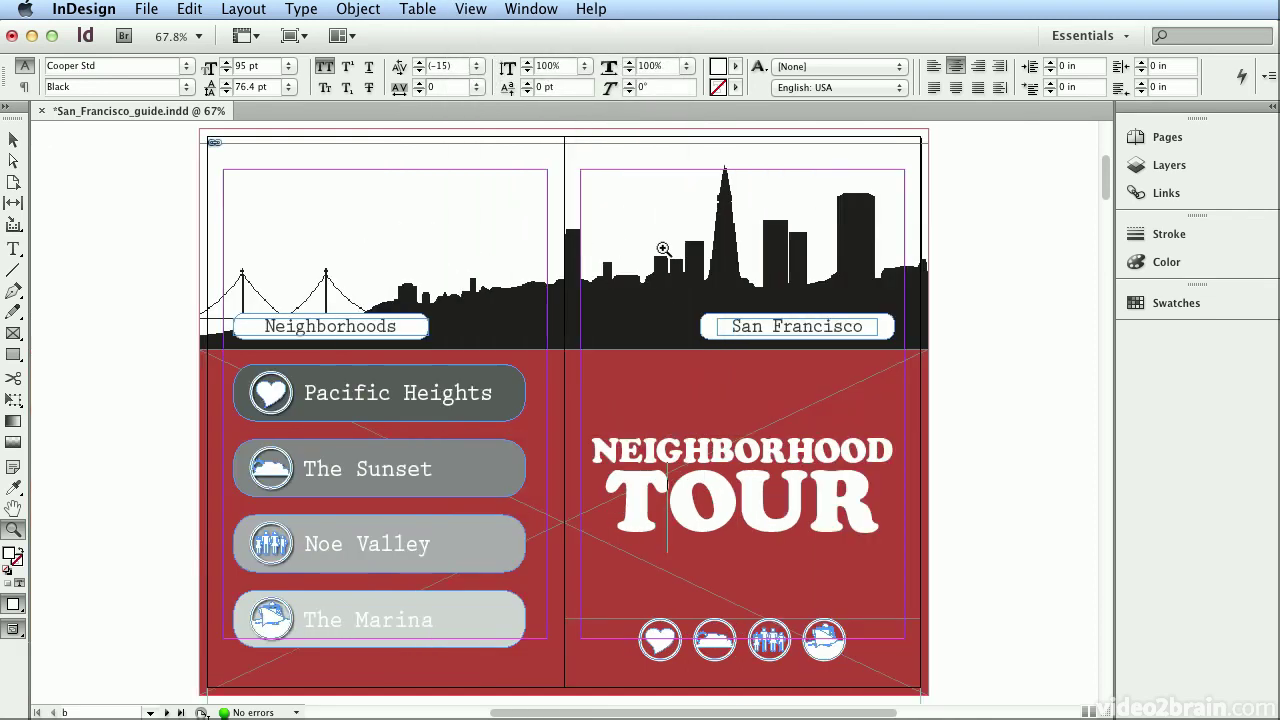
click(10, 146)
key(slash)
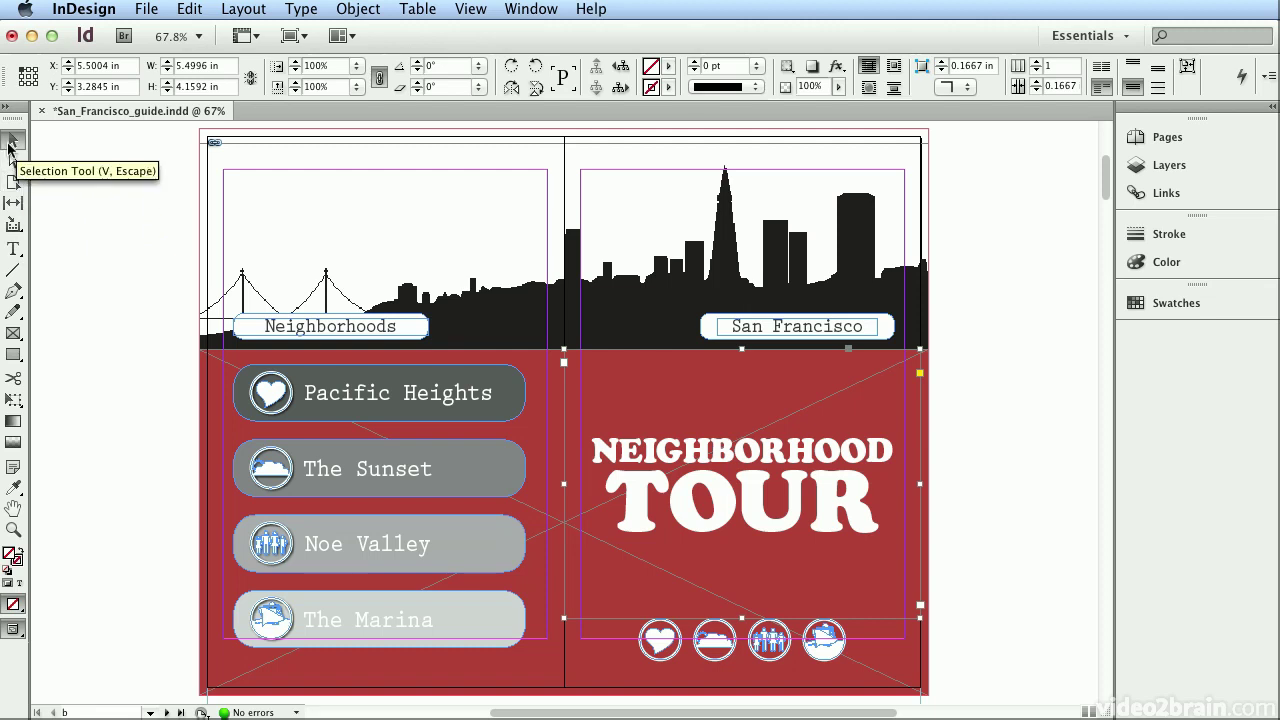
click(20, 258)
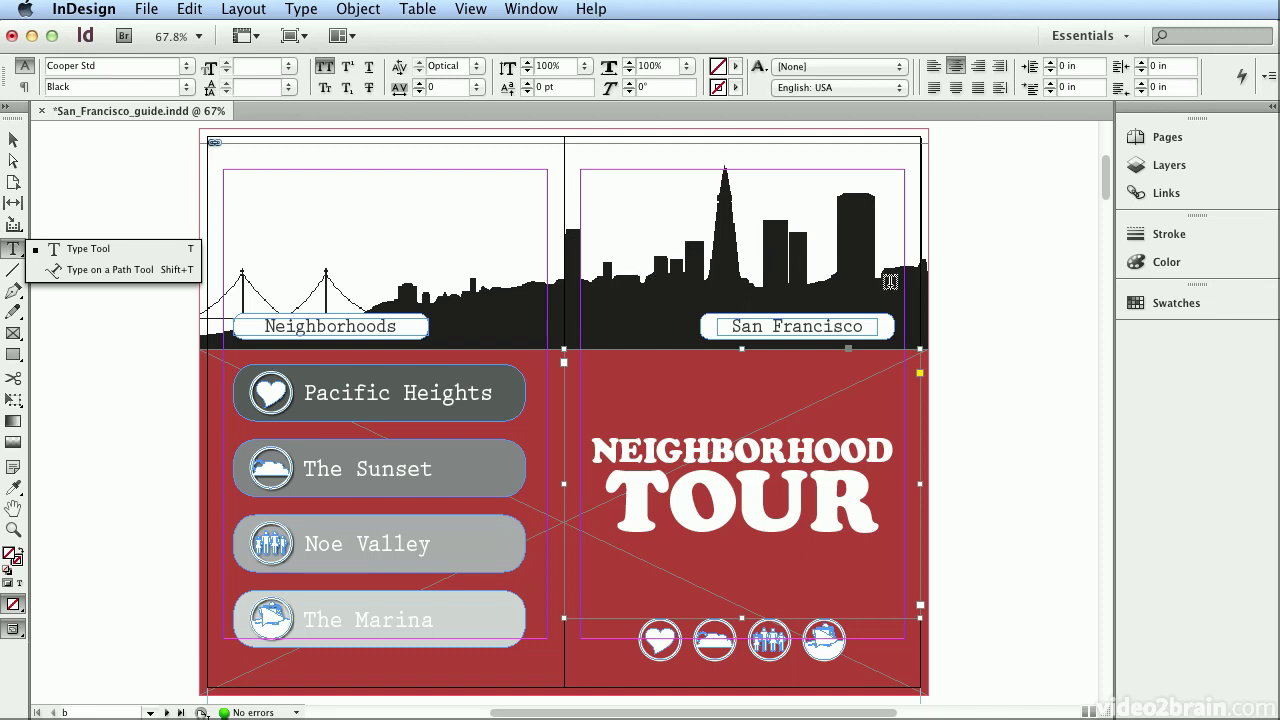
click(187, 248)
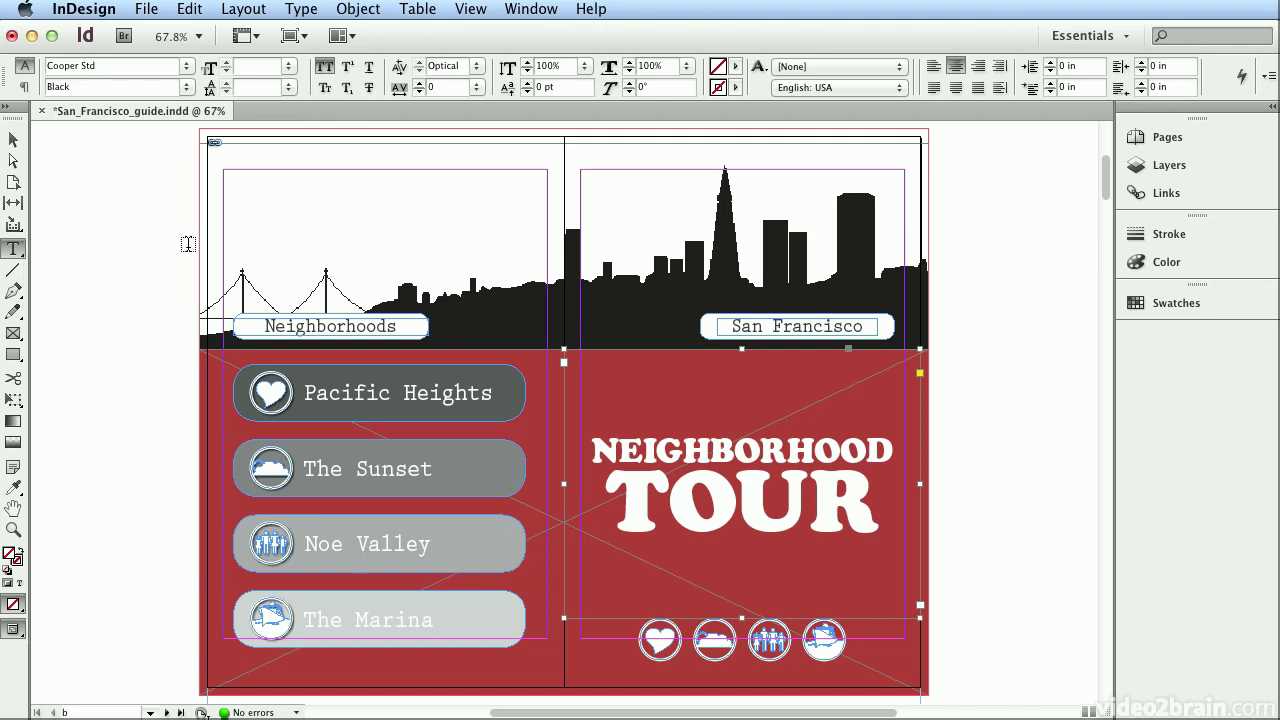
click(14, 292)
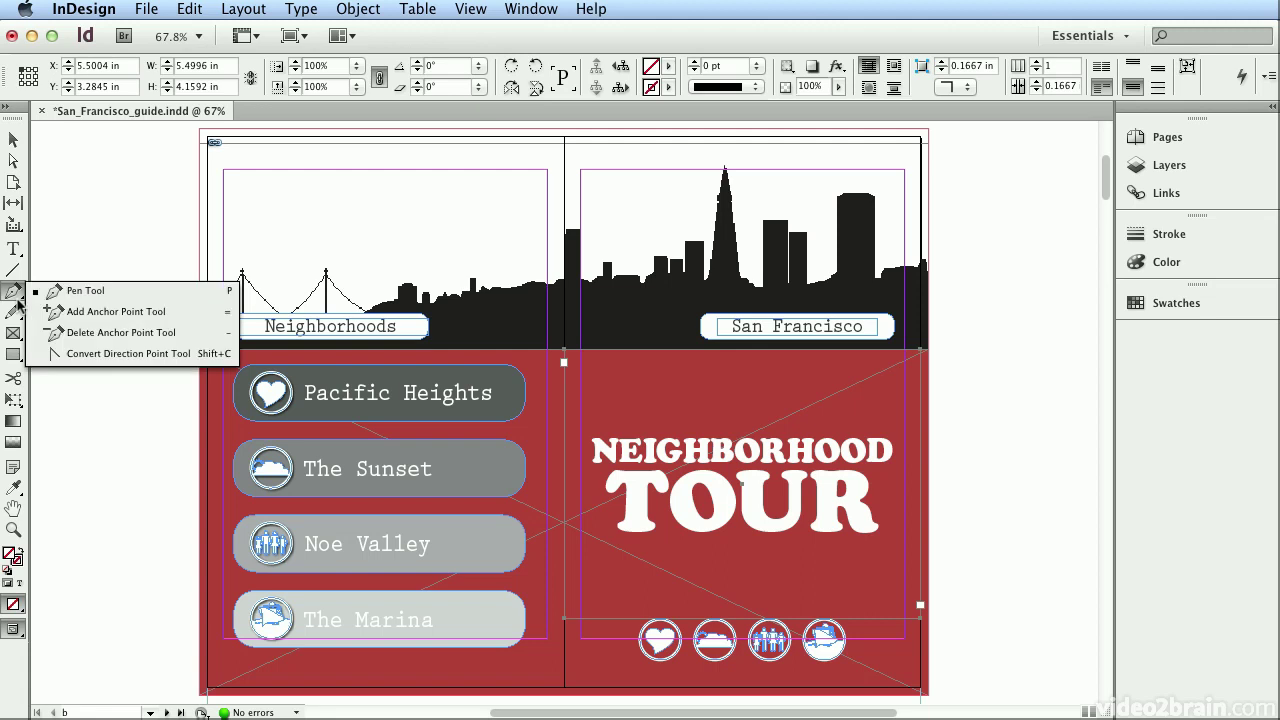
click(17, 298)
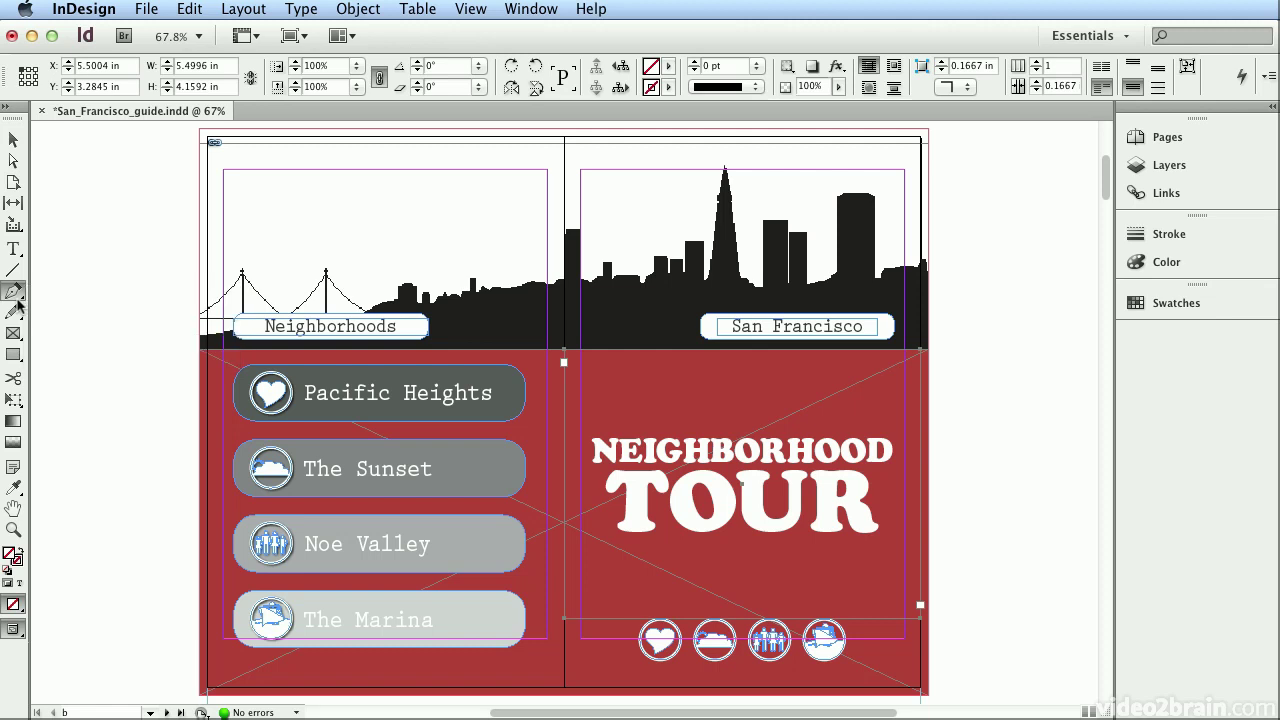
click(17, 489)
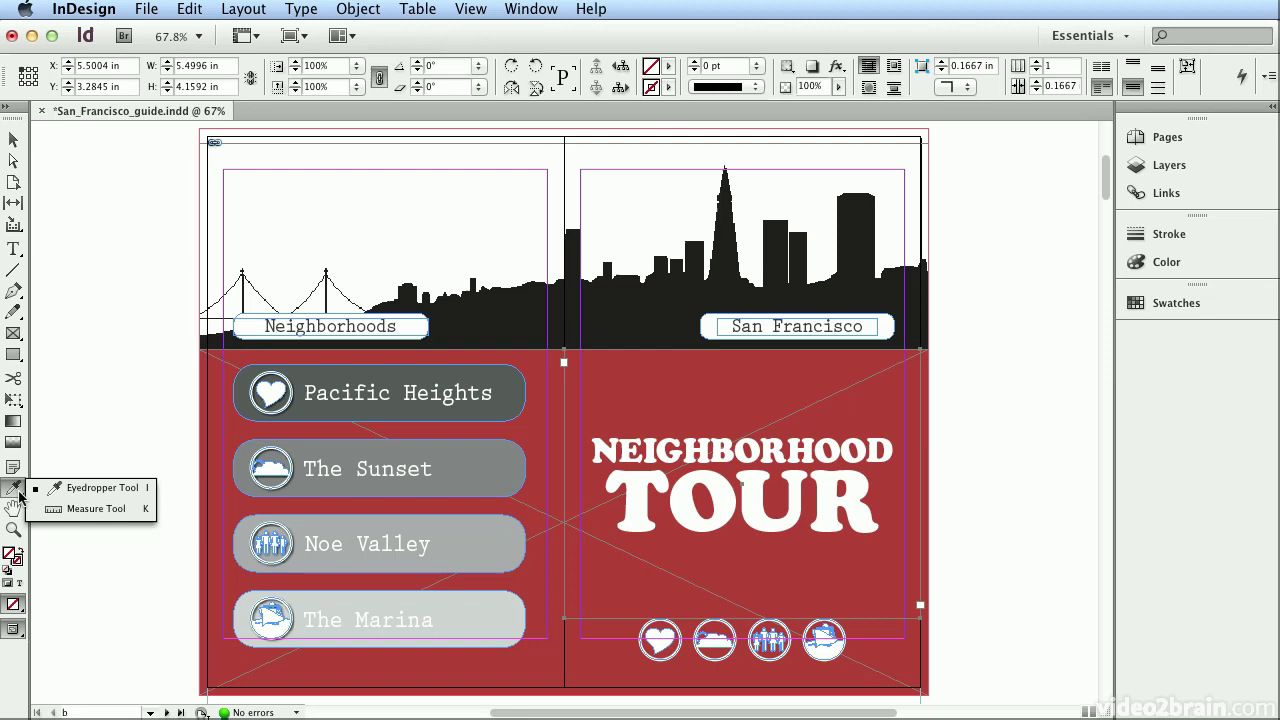
click(19, 494)
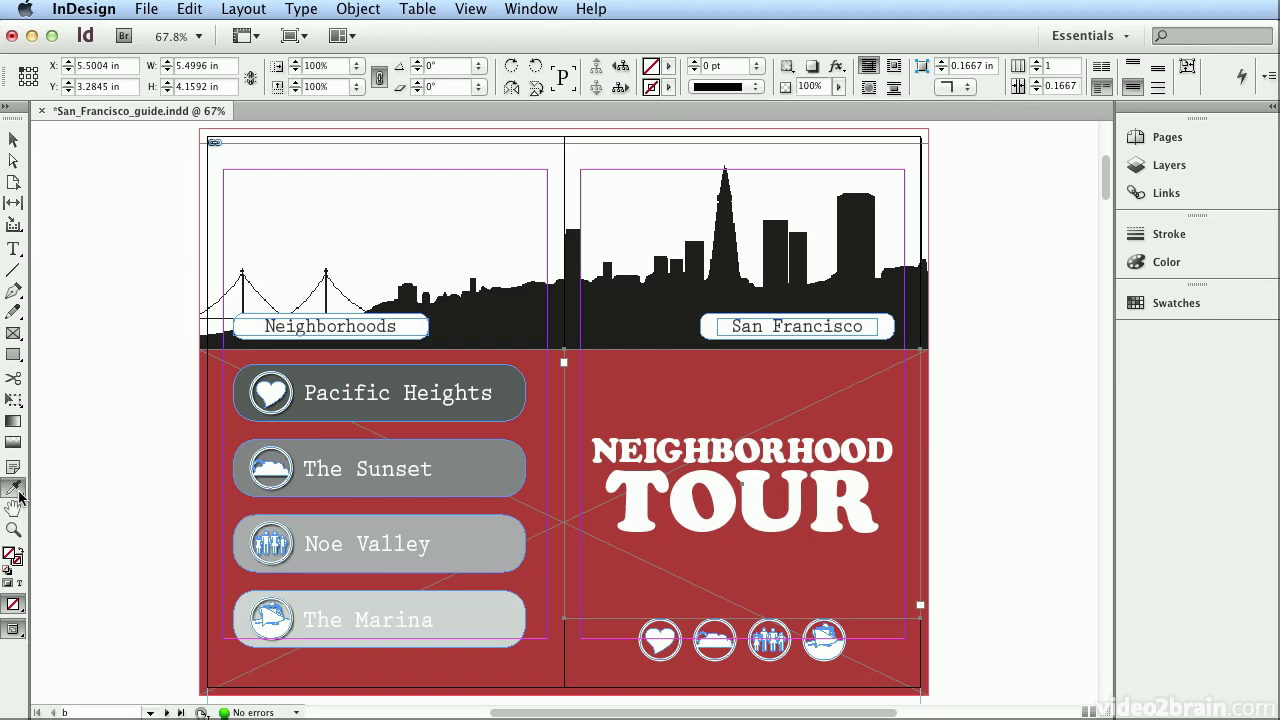
click(10, 356)
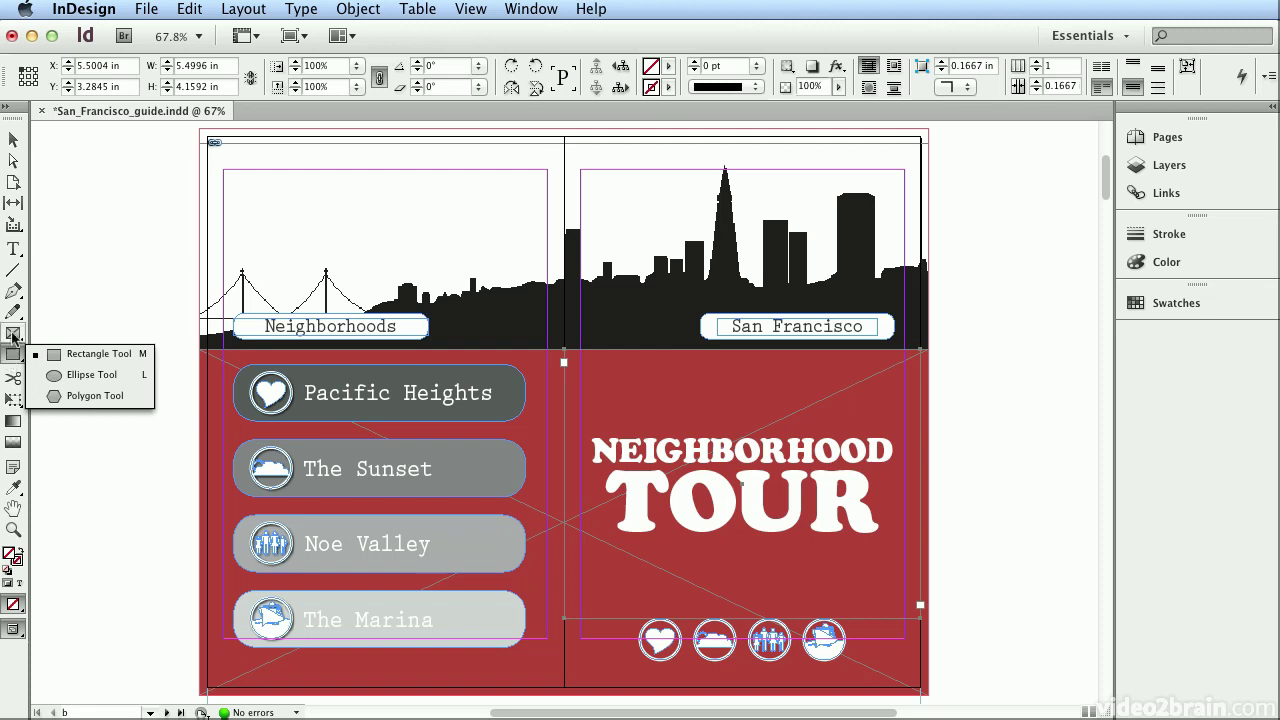
click(12, 334)
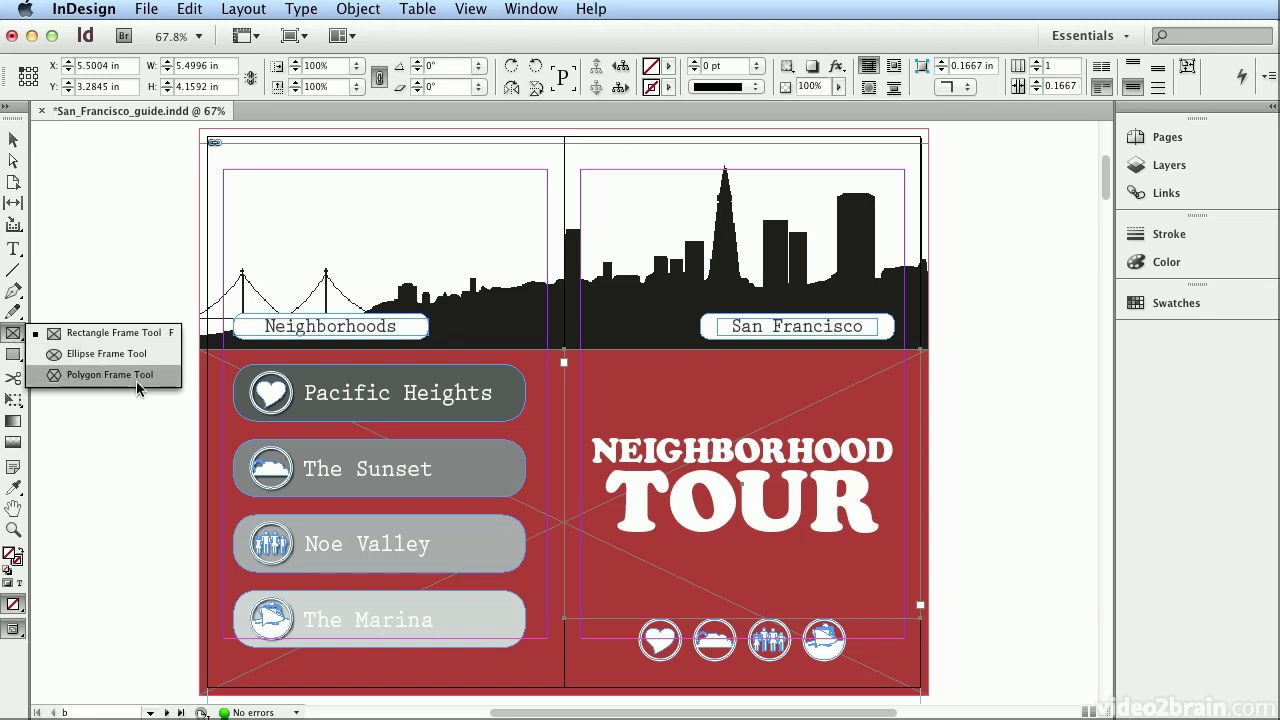
click(20, 342)
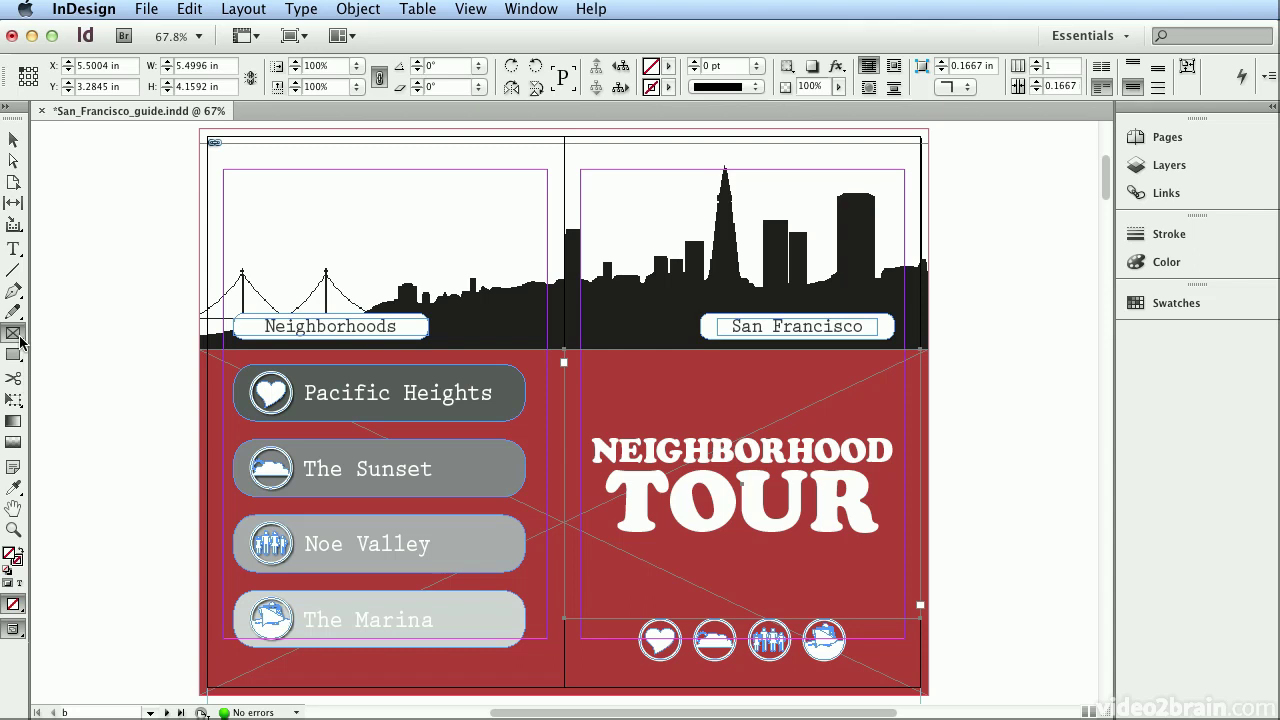
click(13, 139)
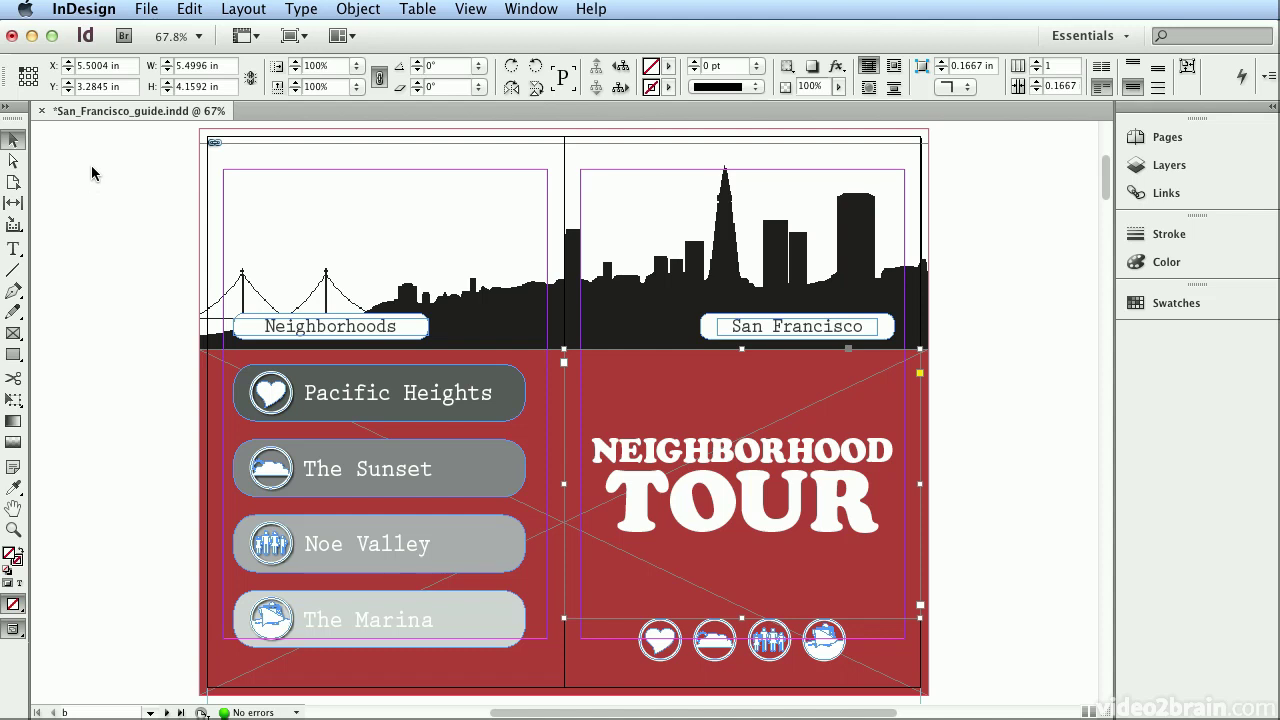
click(82, 228)
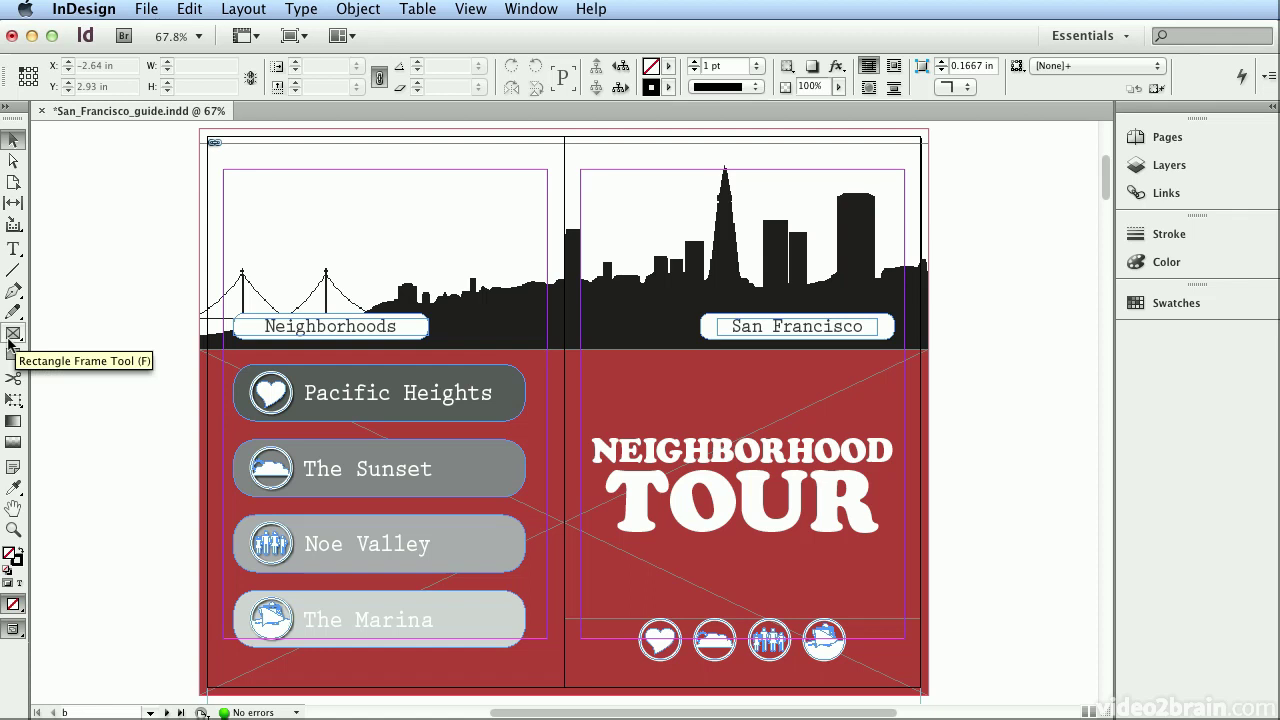
click(6, 110)
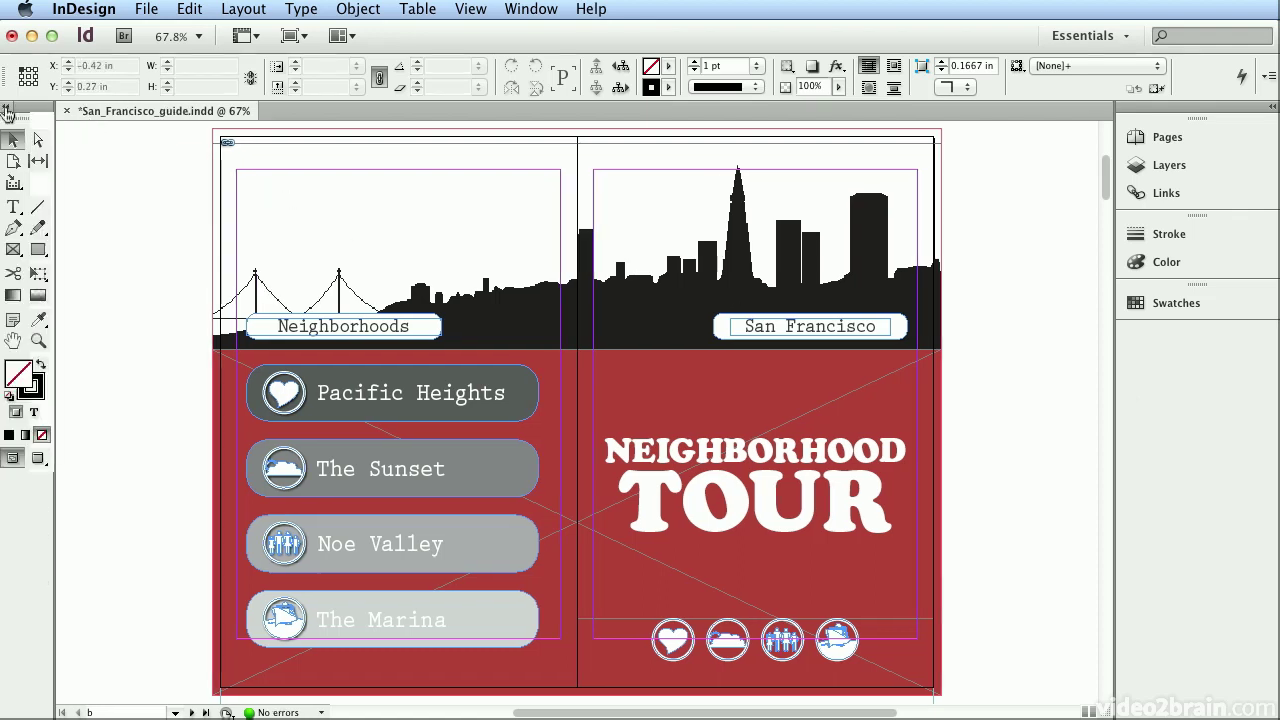
click(6, 110)
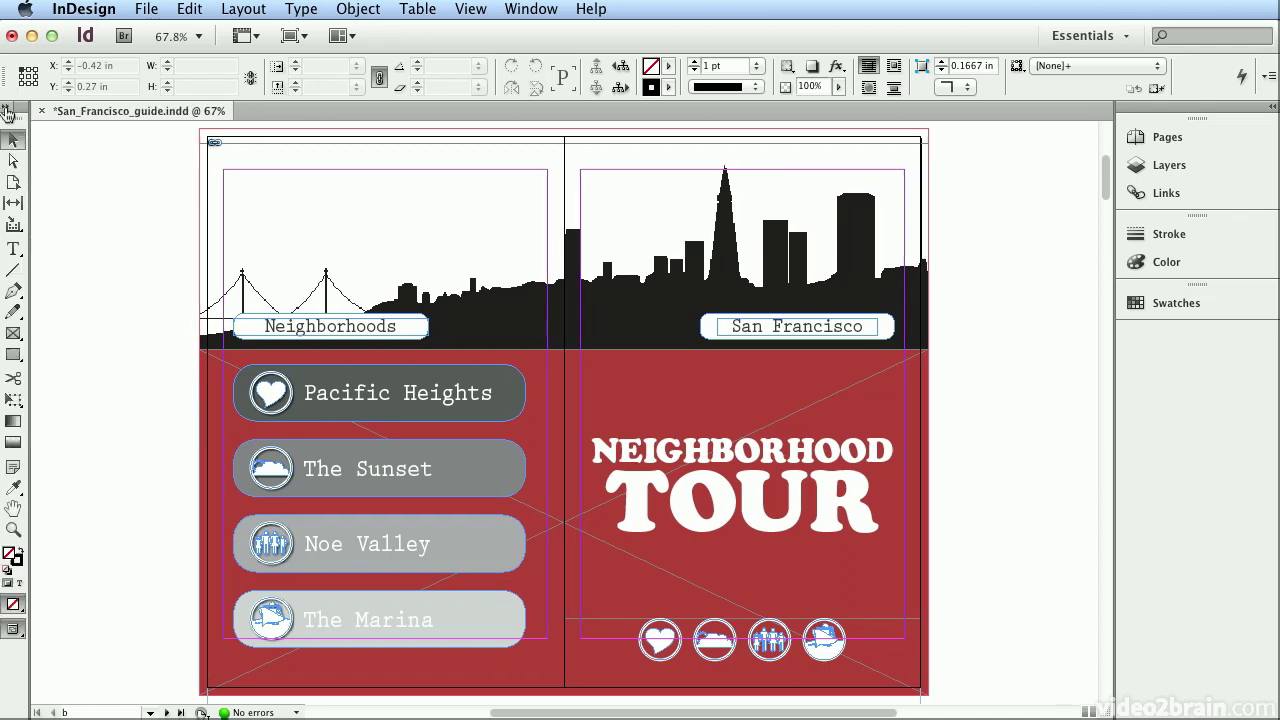
click(6, 110)
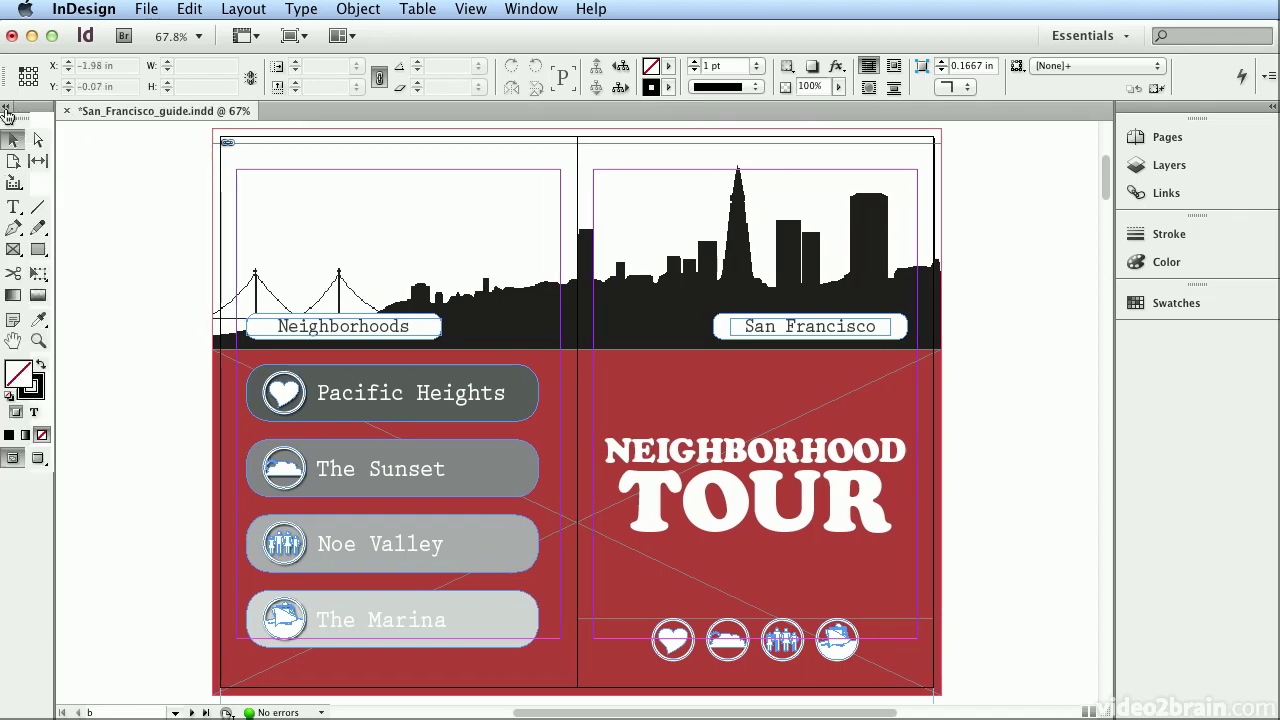
click(6, 110)
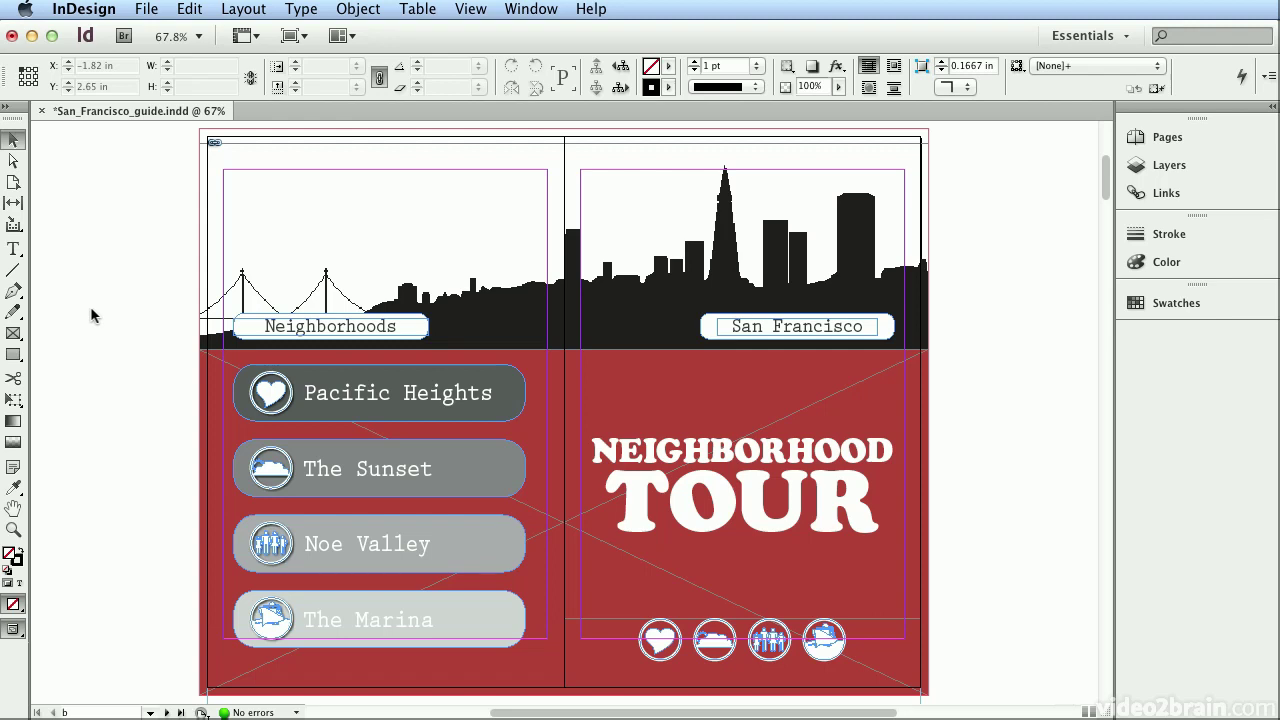
key(l)
key(e)
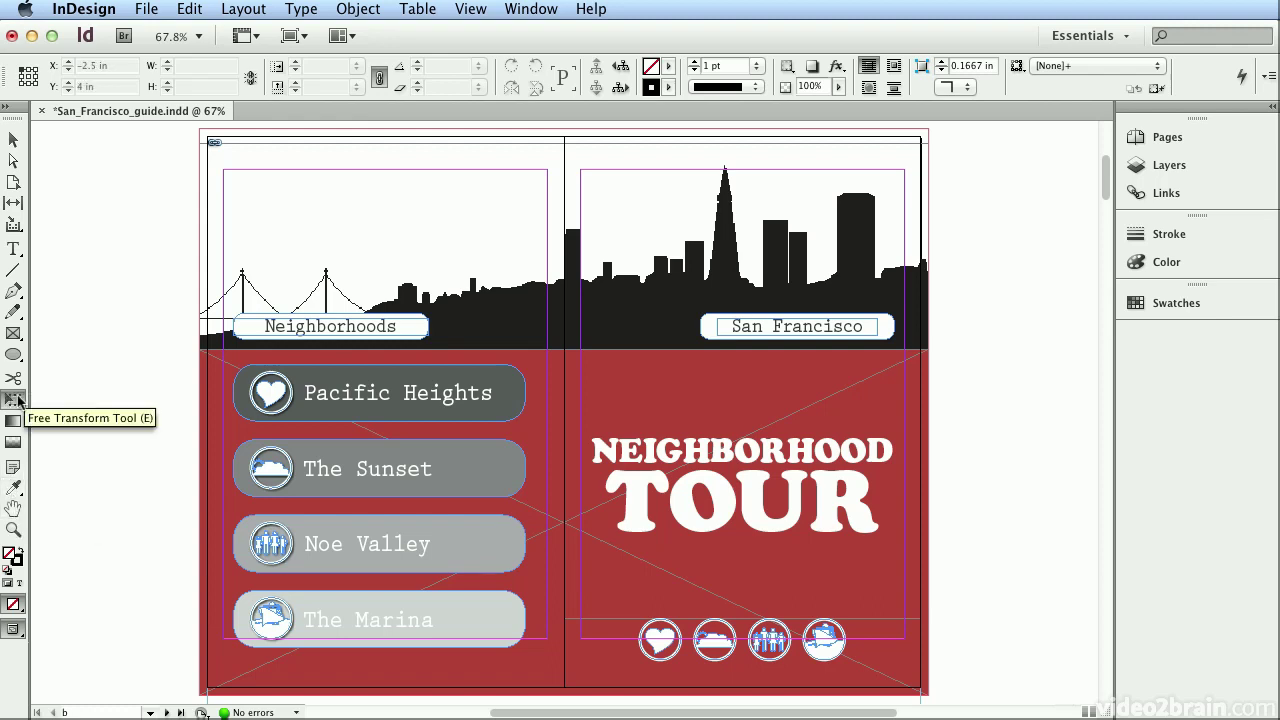
click(19, 360)
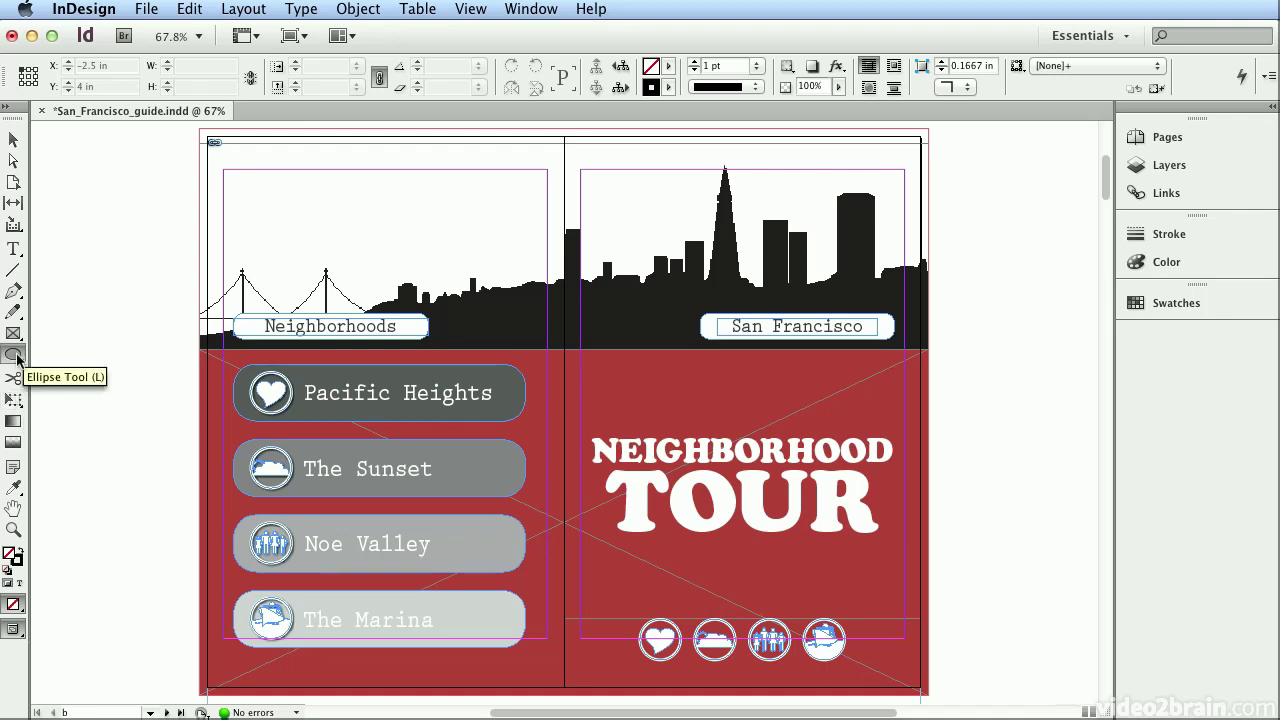
click(20, 400)
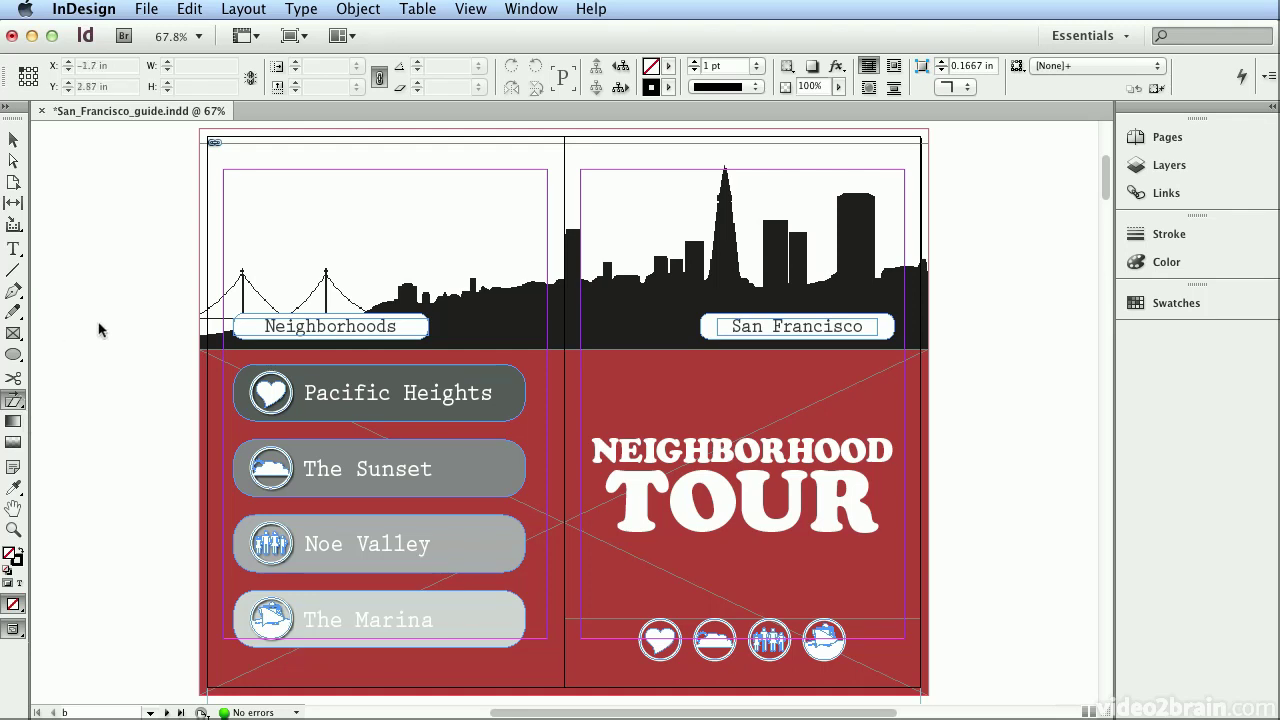
click(13, 141)
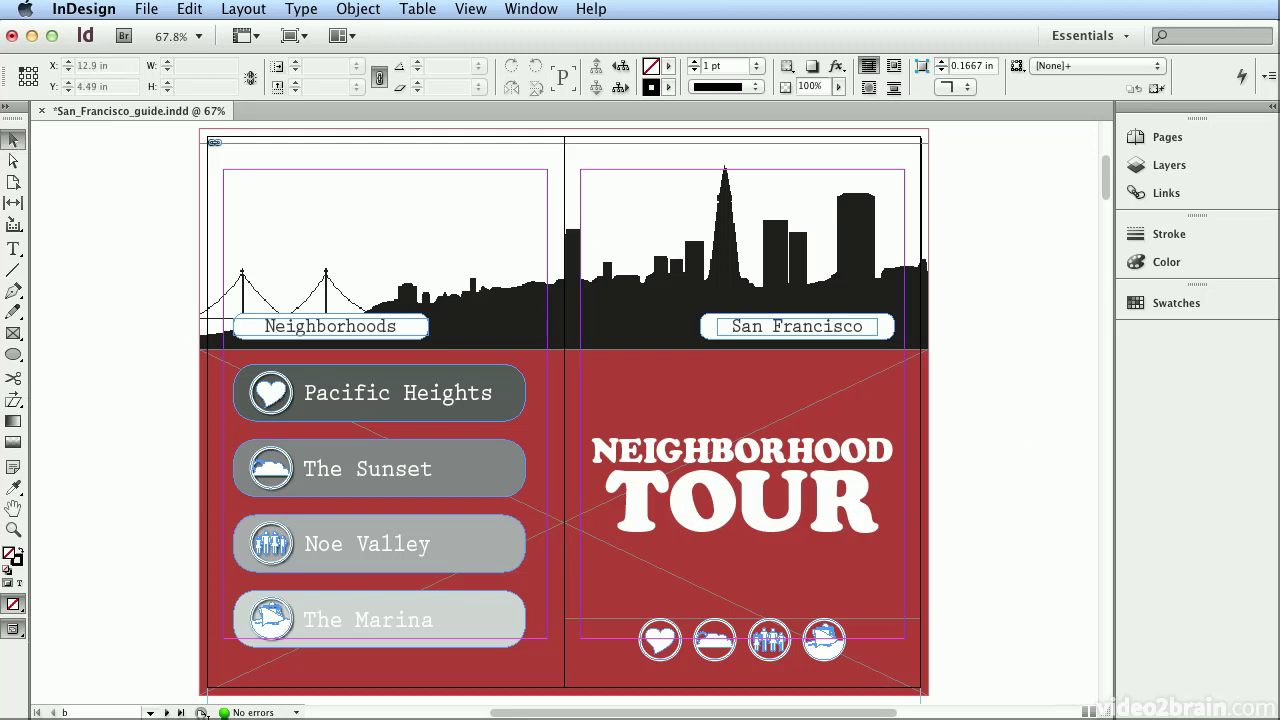
click(12, 252)
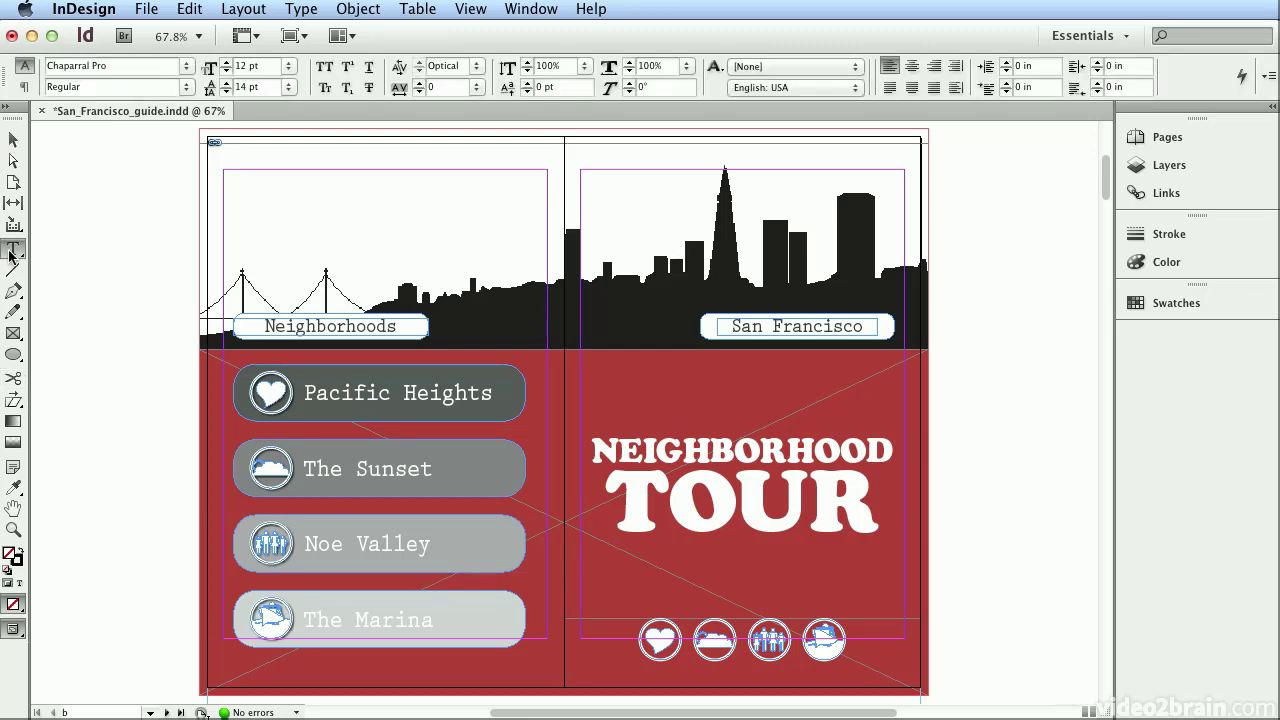
mouse_move(12, 252)
mouse_down()
mouse_move(145, 249)
mouse_move(145, 273)
mouse_move(14, 292)
mouse_move(14, 321)
mouse_up()
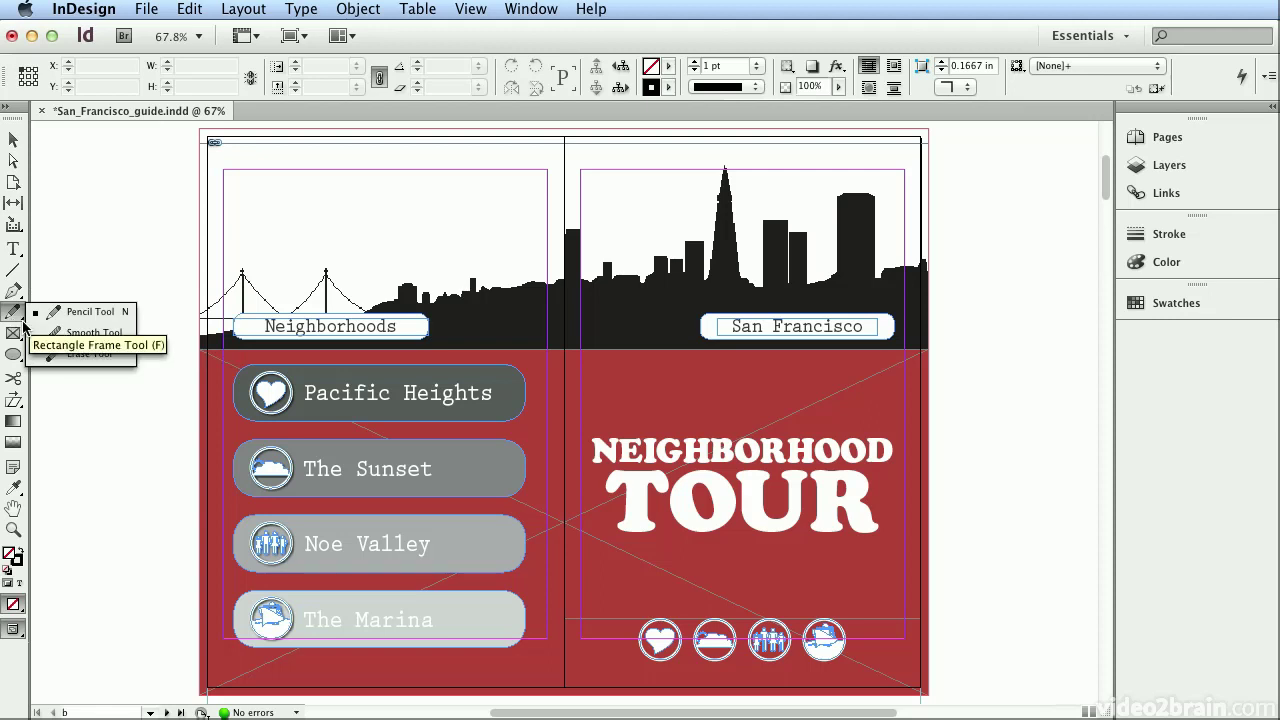
click(14, 140)
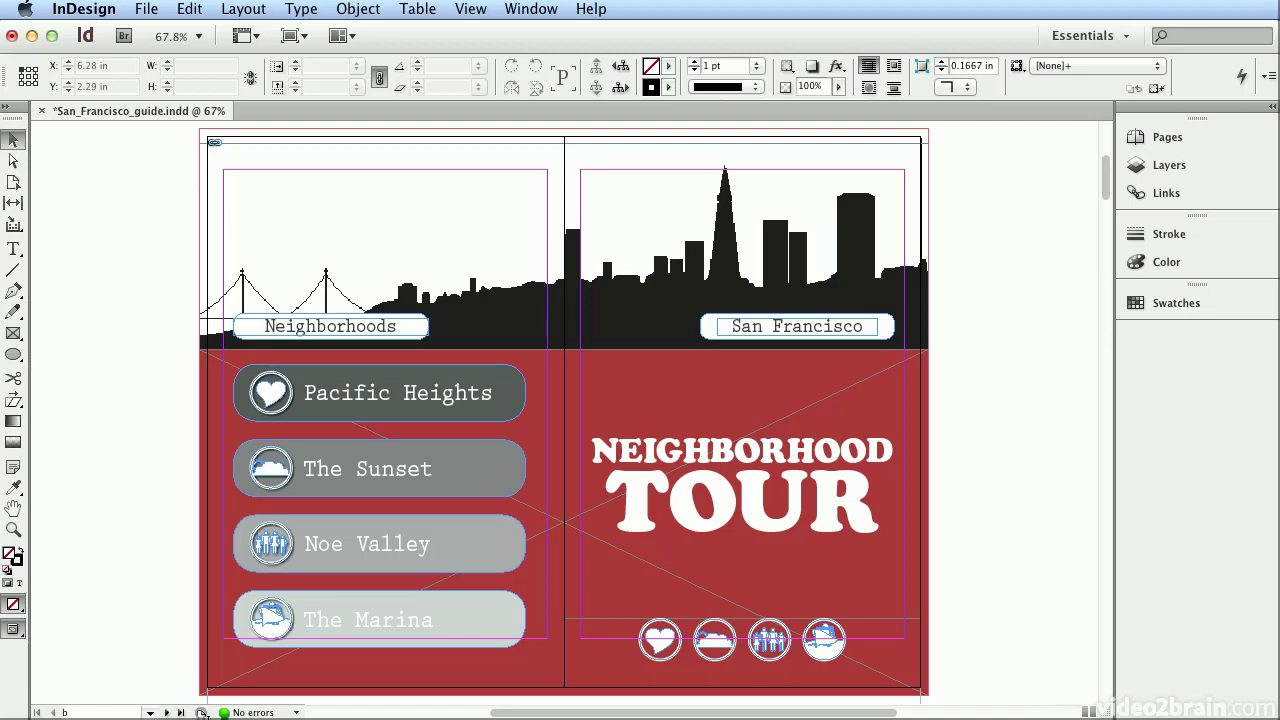